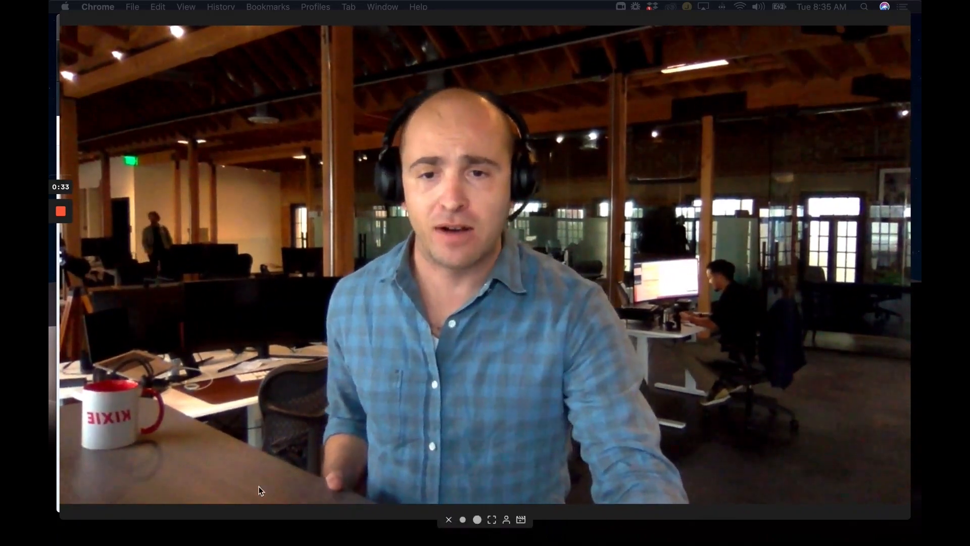
left_click(461, 519)
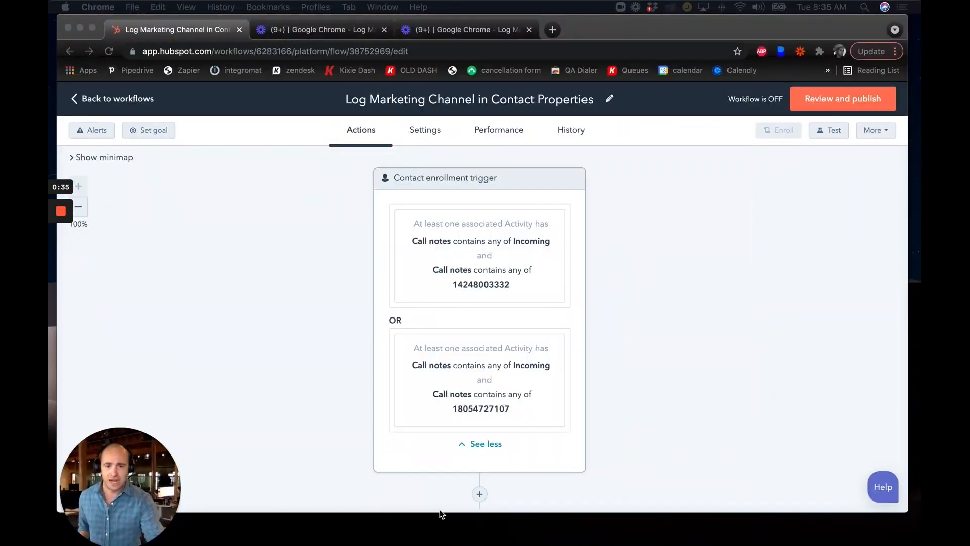
left_click(784, 354)
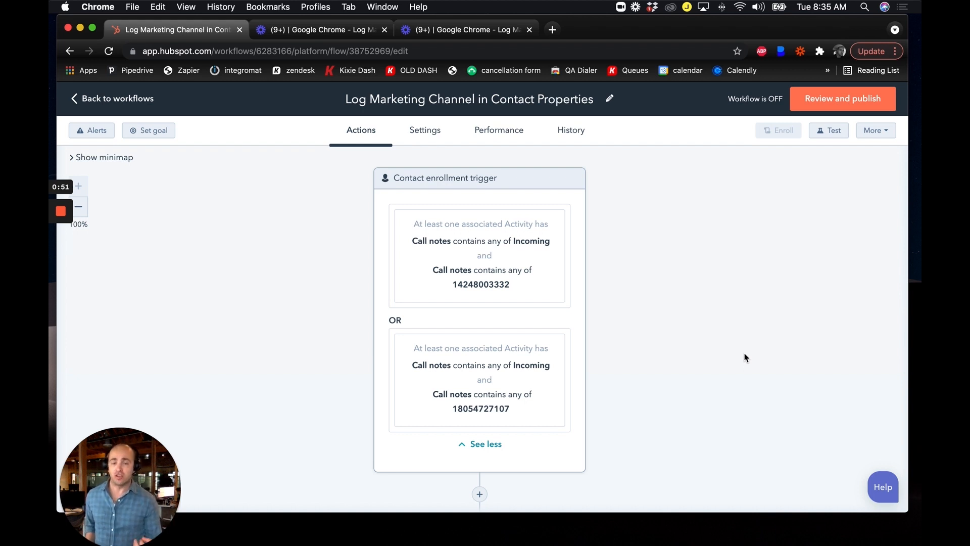
Open the contact enrollment trigger and examine its call notes criteria groups for incoming calls and tracking numbers.
left_click(444, 279)
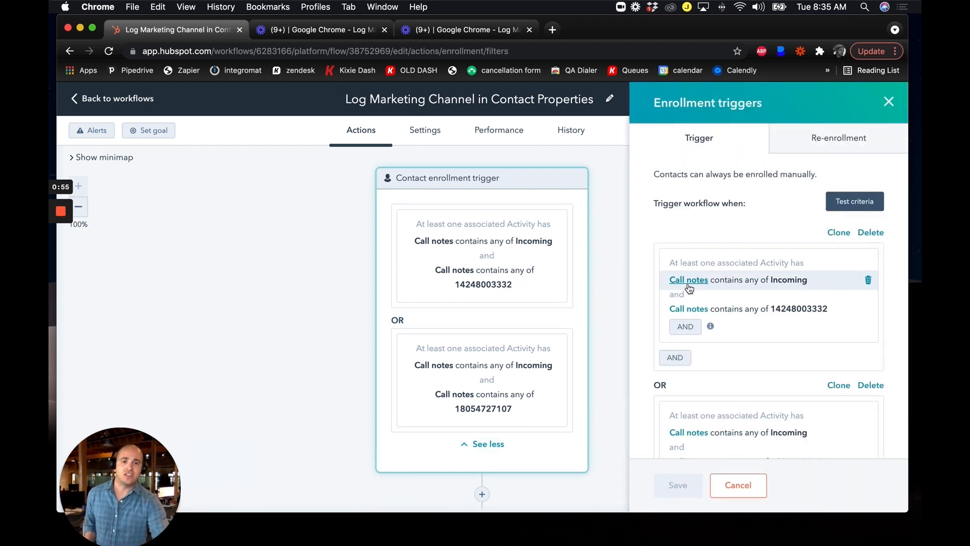
scroll(681, 277, "down", 1)
scroll(700, 276, "down", 1)
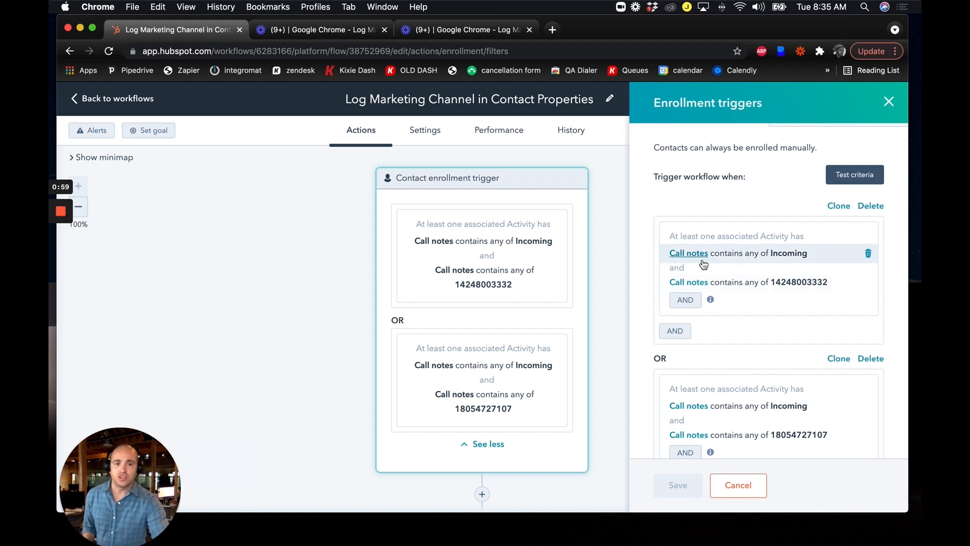
scroll(697, 261, "down", 1)
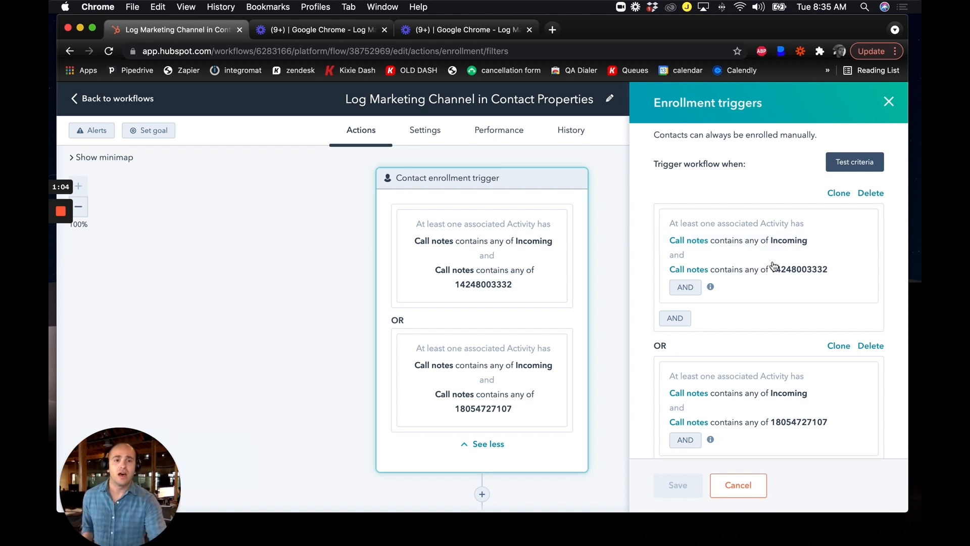
scroll(758, 255, "down", 1)
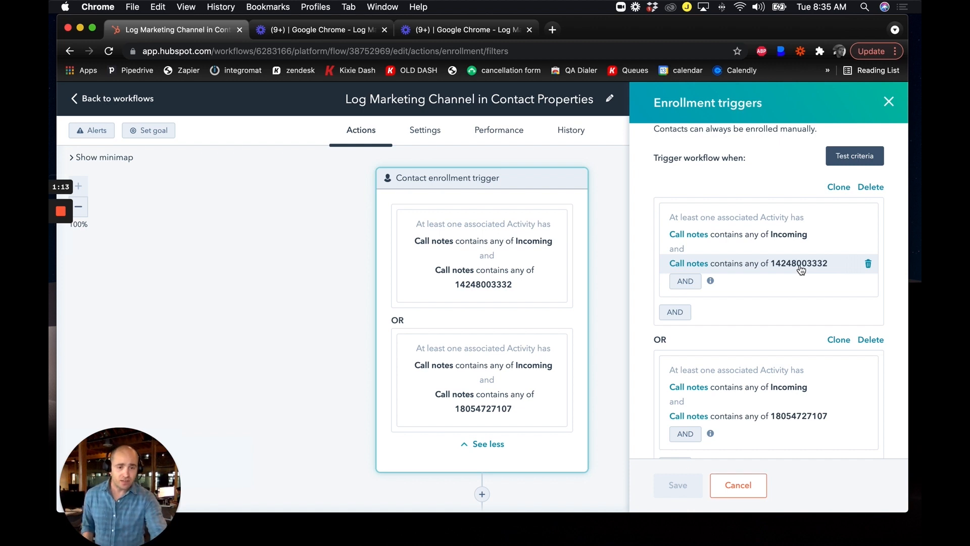
scroll(798, 266, "down", 3)
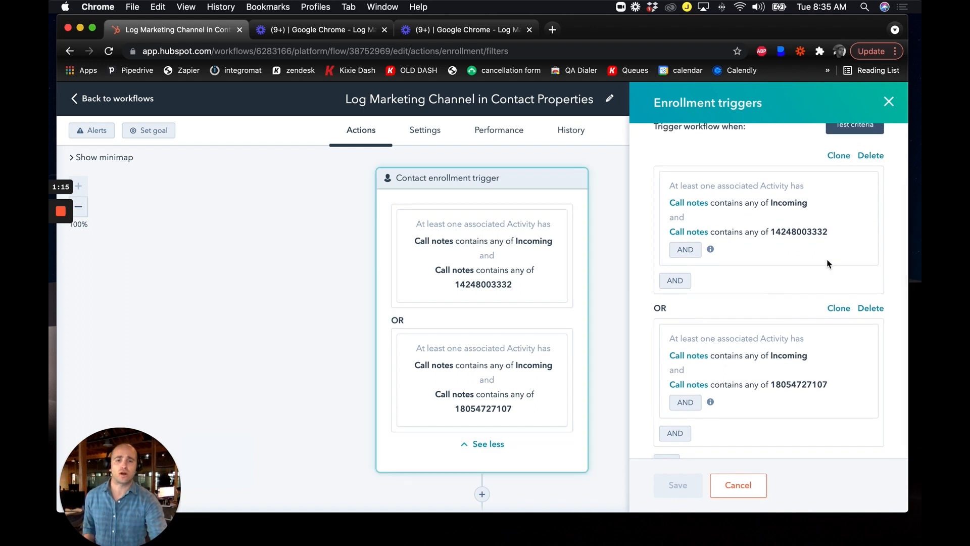
scroll(737, 303, "up", 1)
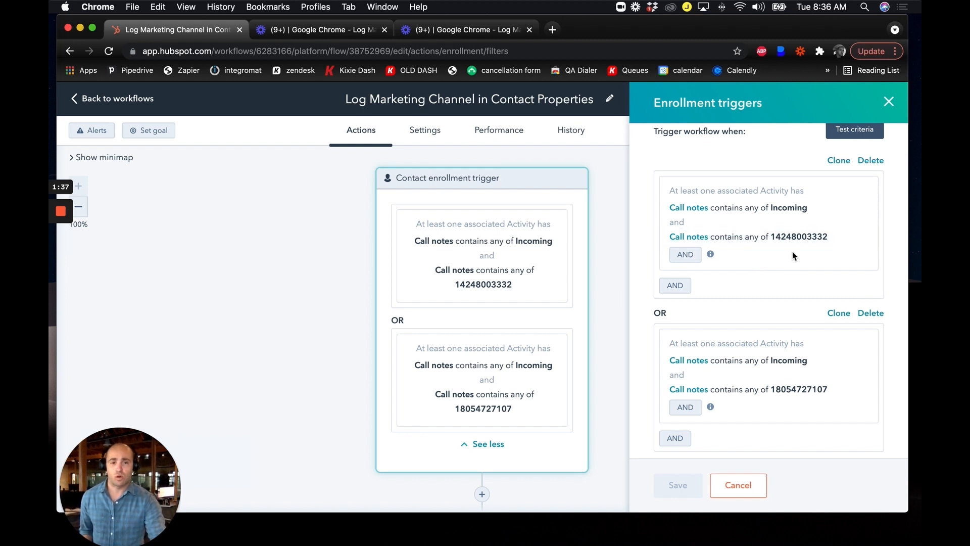
scroll(789, 303, "down", 1)
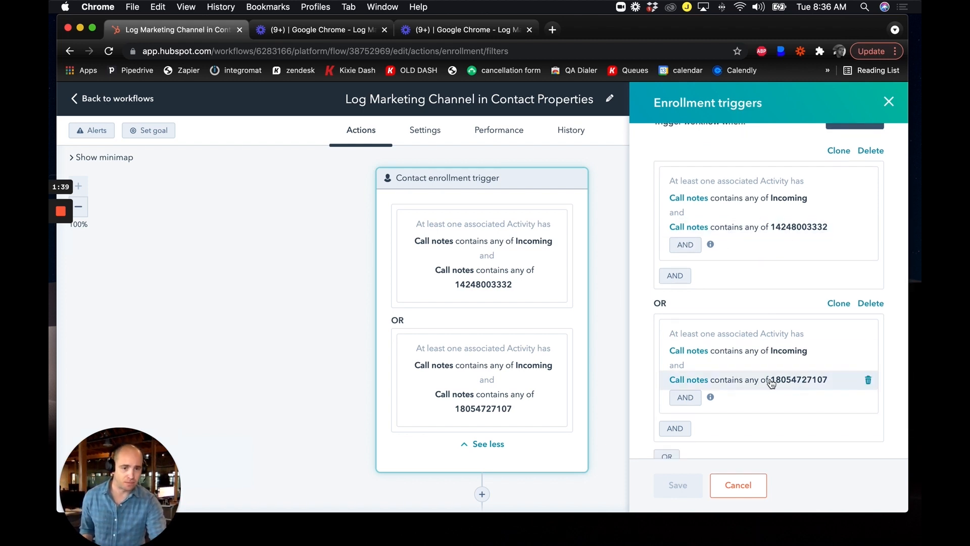
scroll(768, 383, "down", 1)
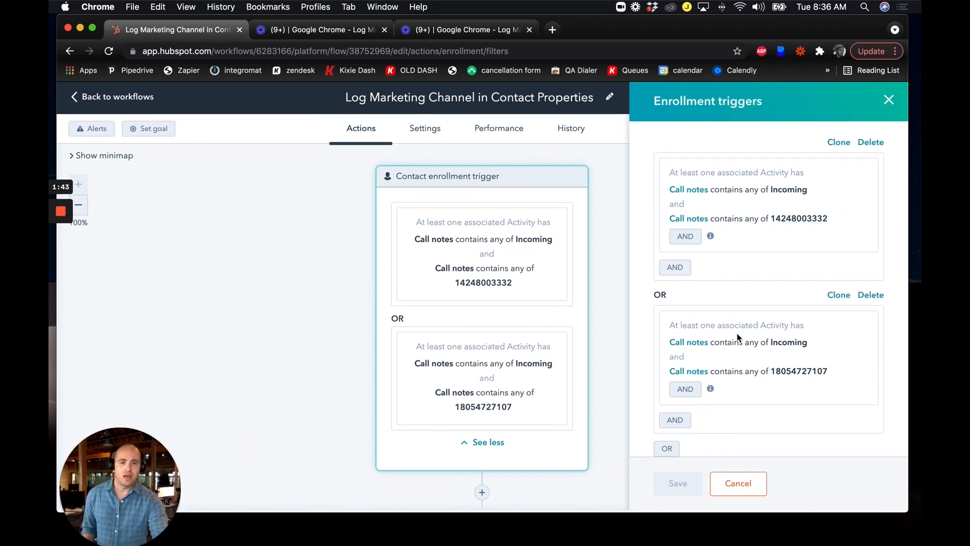
Add another OR group to the enrollment triggers, filtering on the activity property Call notes contains any of "Incoming".
left_click(667, 451)
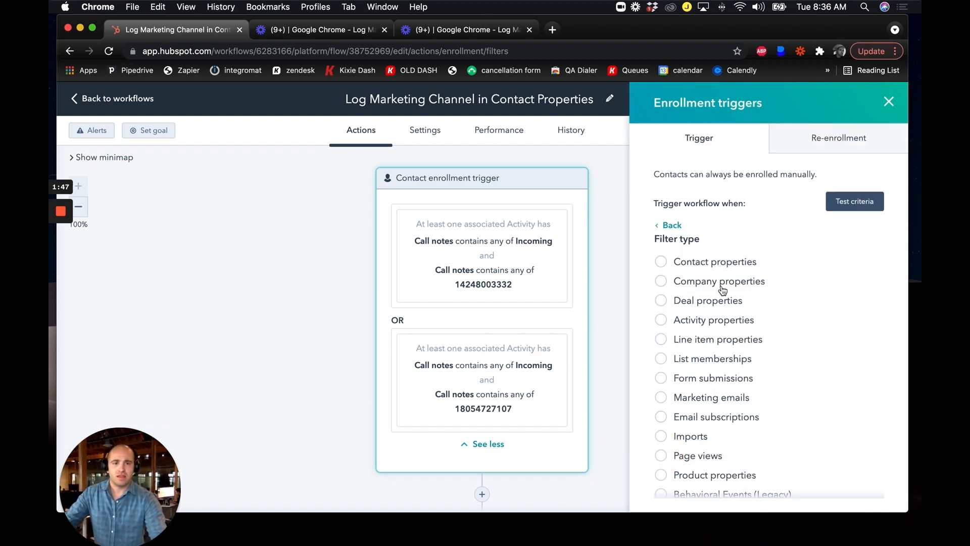
left_click(723, 320)
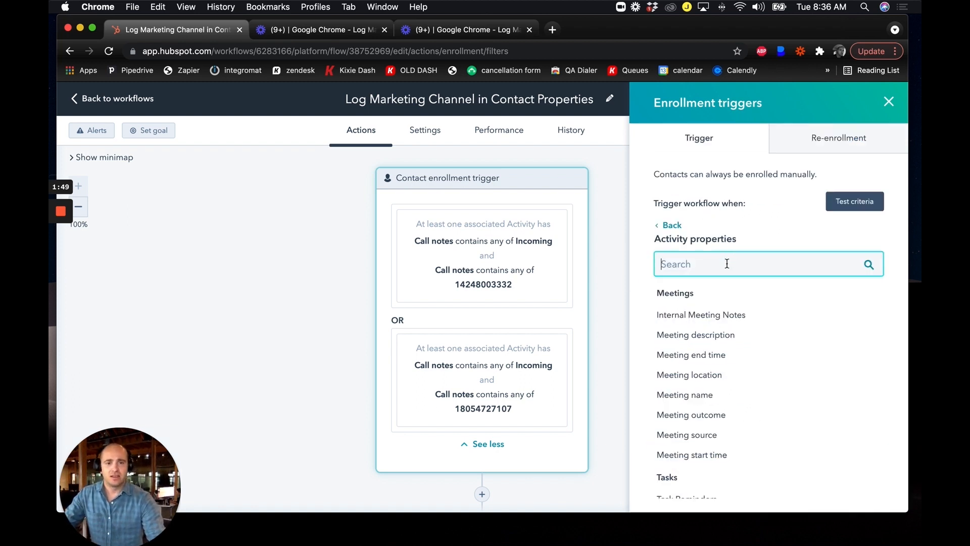
type("notes")
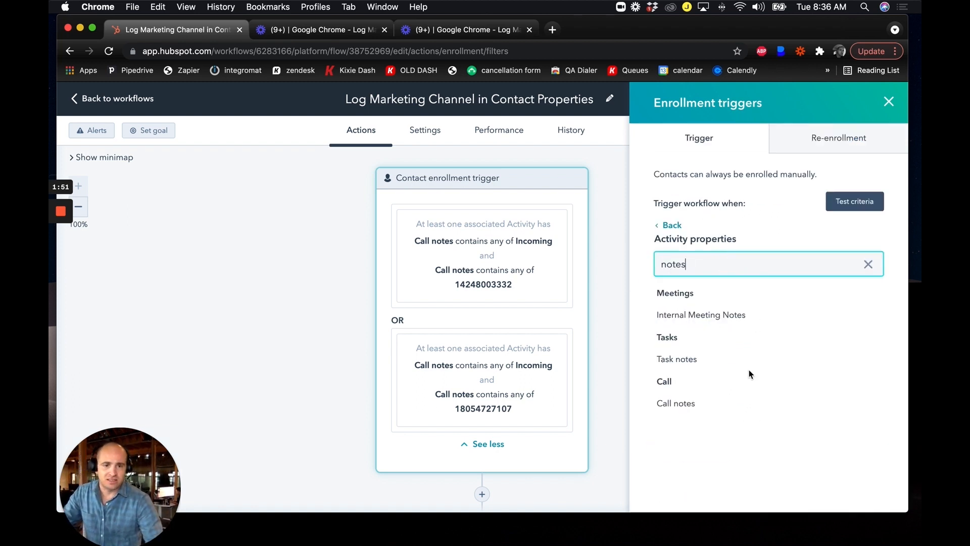
left_click(700, 406)
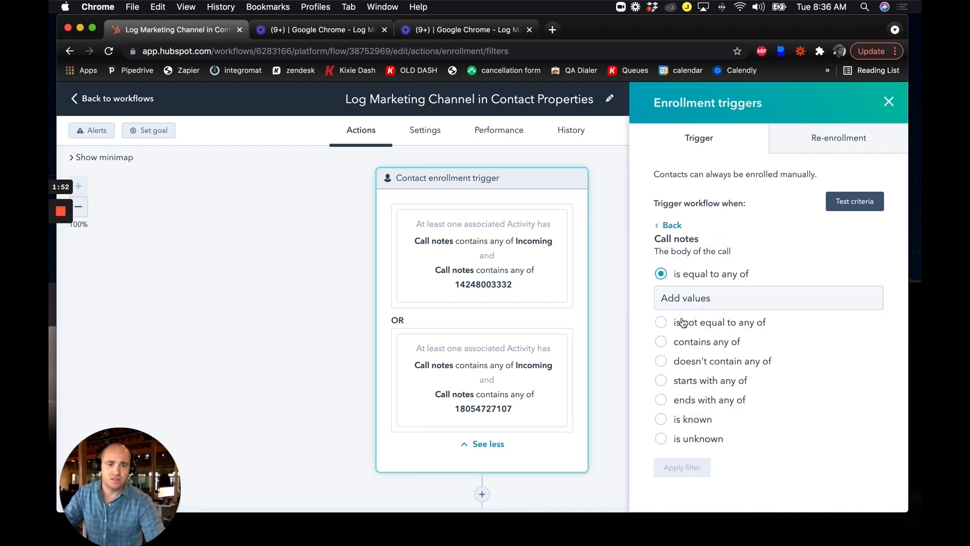
left_click(713, 346)
left_click(721, 332)
type("Incoi")
type("ing")
key("Return")
left_click(694, 468)
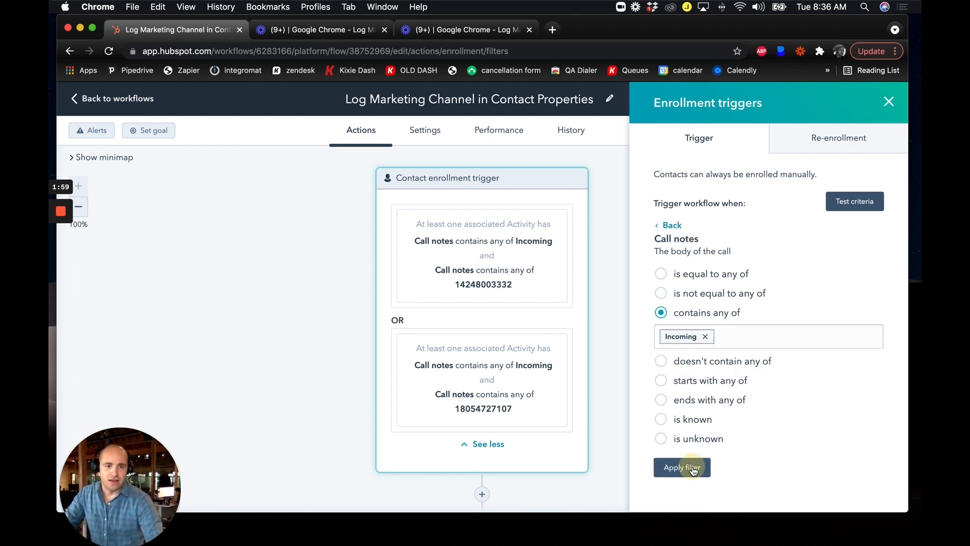
Add an AND condition to the new group requiring Call notes to contain the additional tracking phone number, and save the enrollment triggers.
scroll(741, 347, "down", 5)
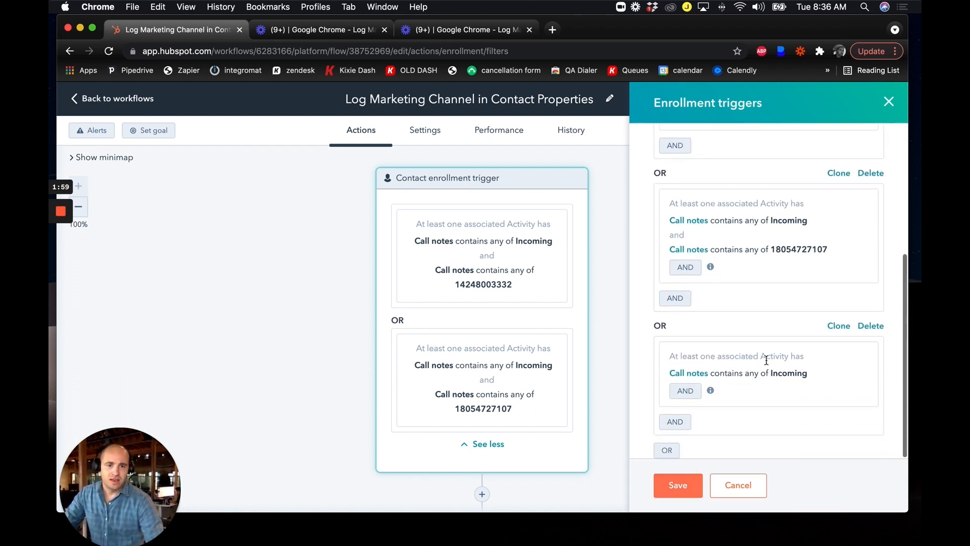
left_click(685, 392)
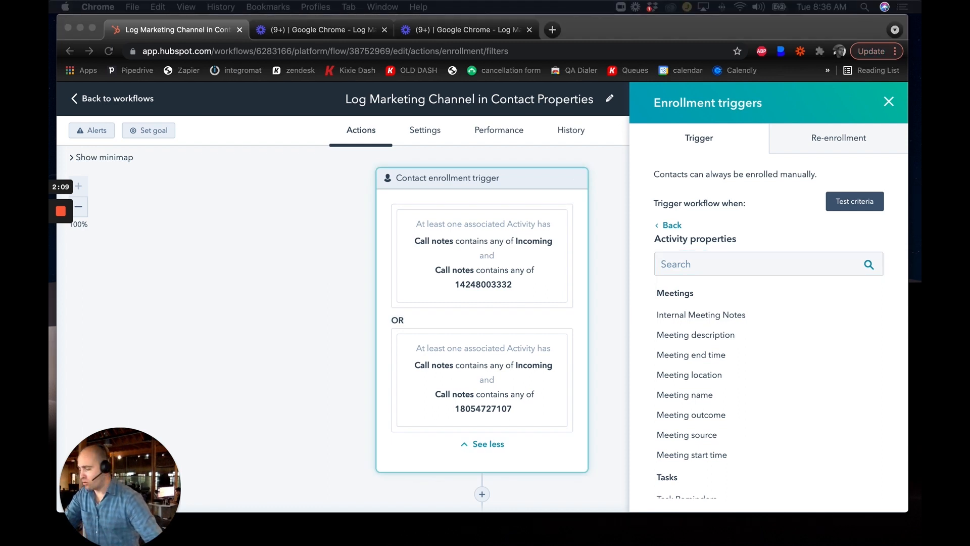
left_click(775, 264)
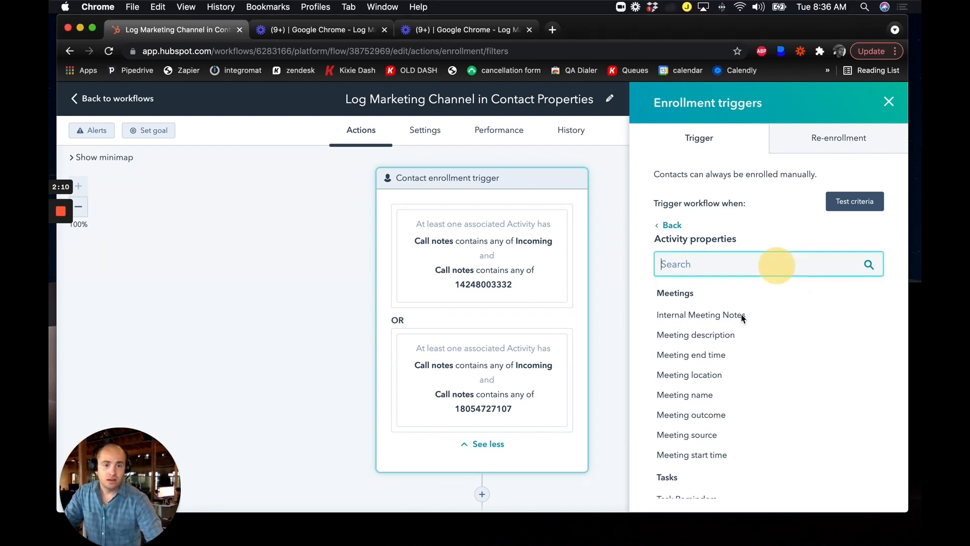
type("call notes")
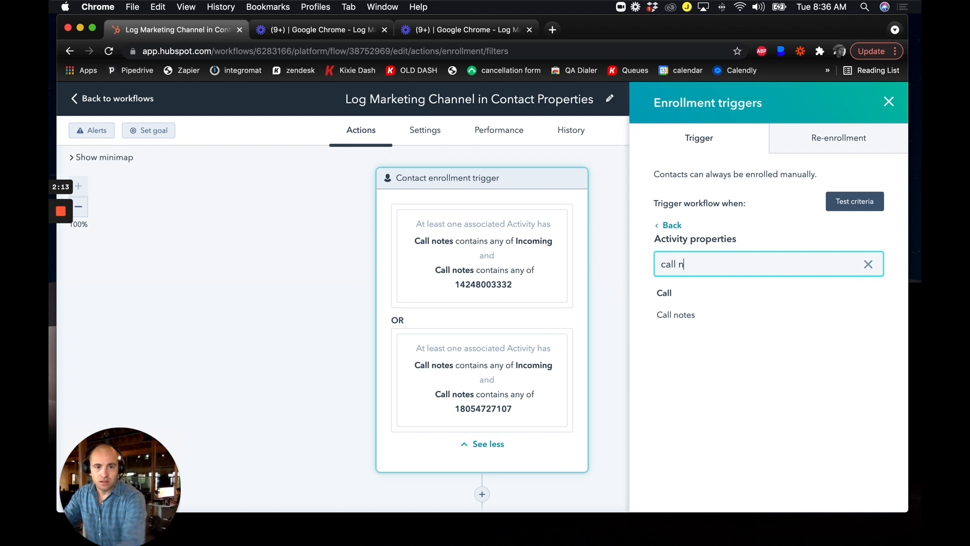
left_click(702, 321)
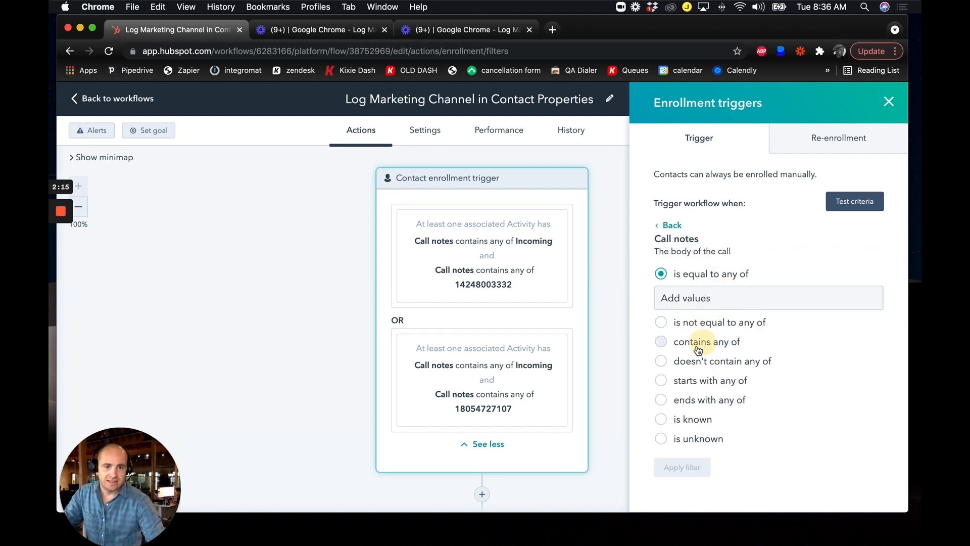
left_click(693, 340)
left_click(725, 336)
key("super+v")
key("Return")
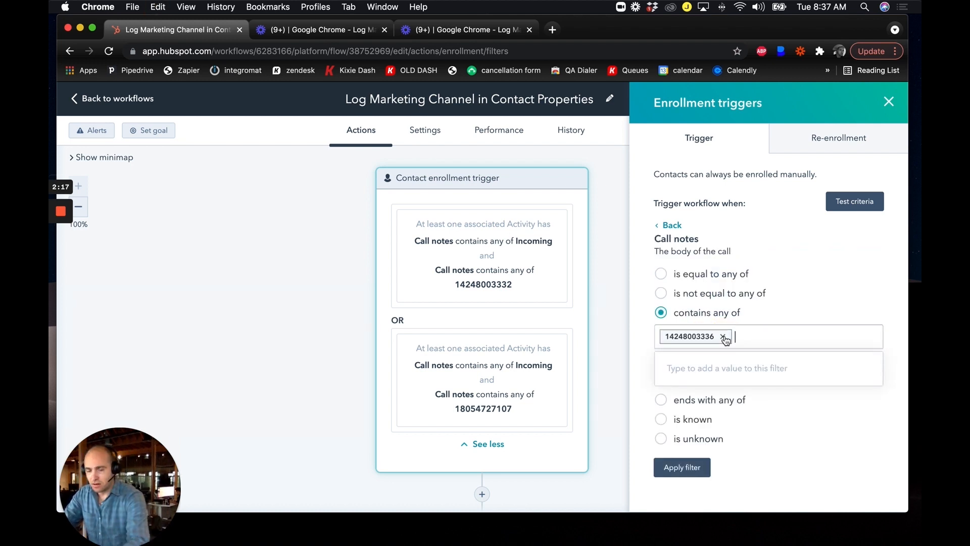
left_click(695, 470)
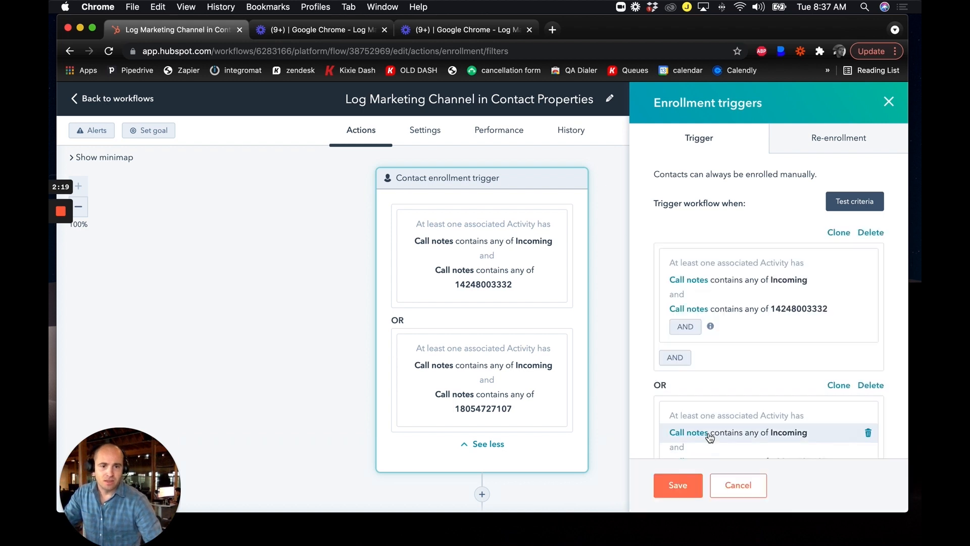
scroll(743, 404, "down", 5)
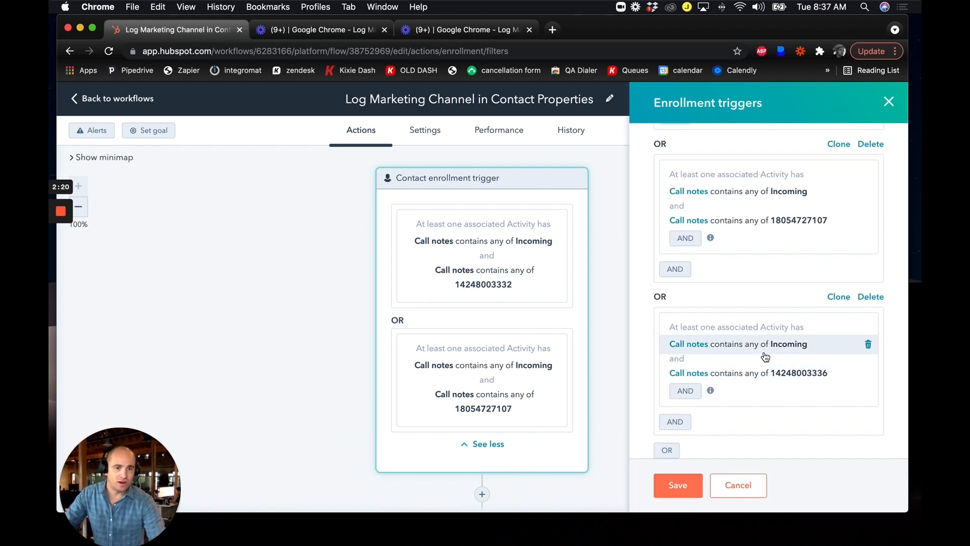
left_click(680, 487)
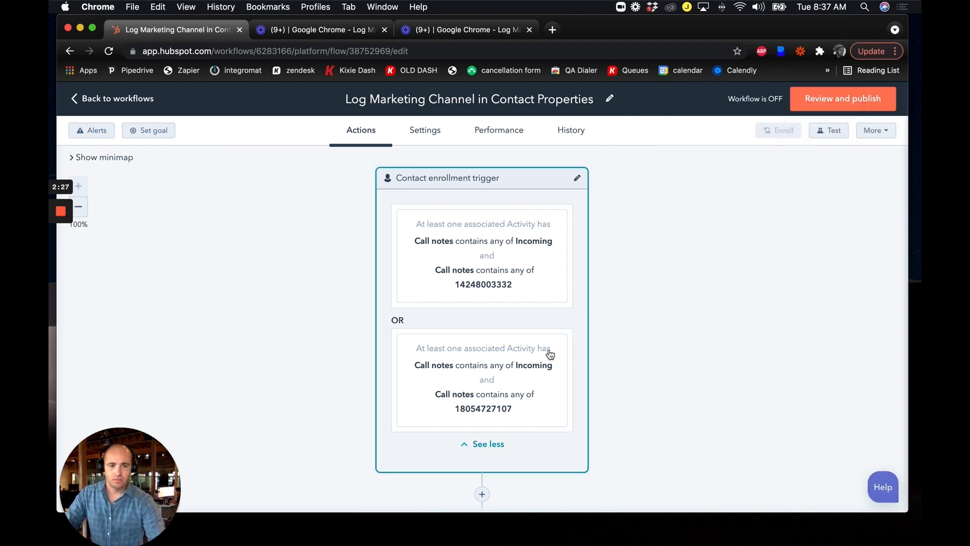
Review the saved enrollment trigger, the if/then branches and the actions that set the Marketing Source contact property.
scroll(550, 354, "down", 3)
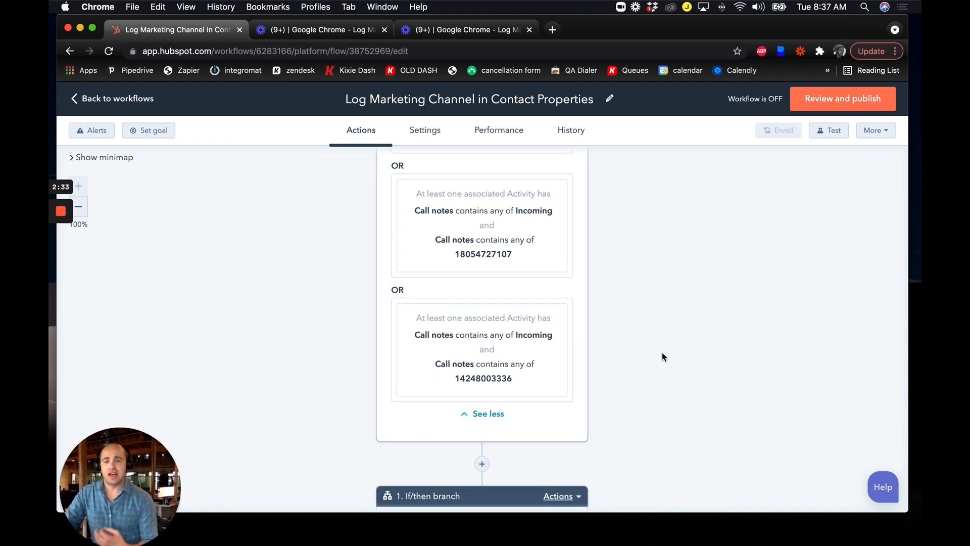
left_click(583, 364)
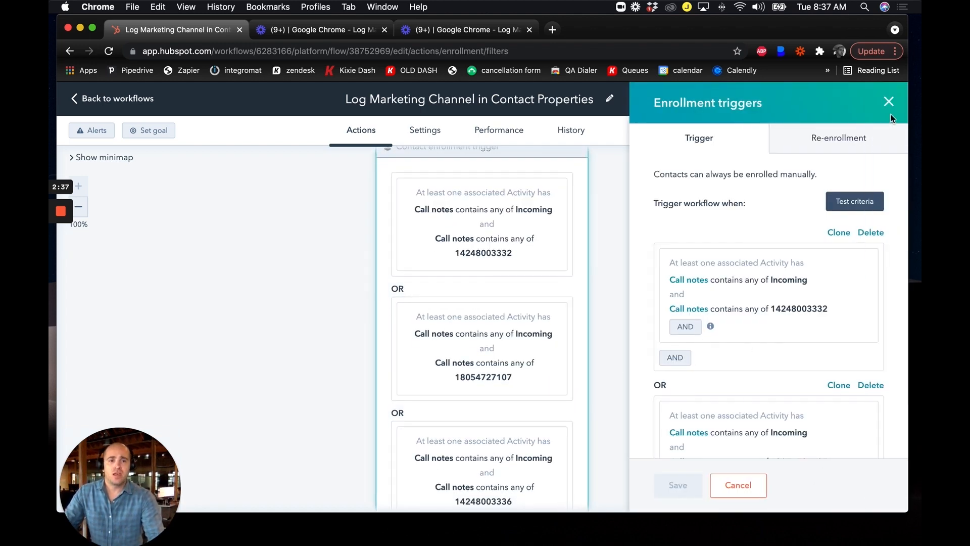
left_click(880, 116)
scroll(713, 297, "down", 5)
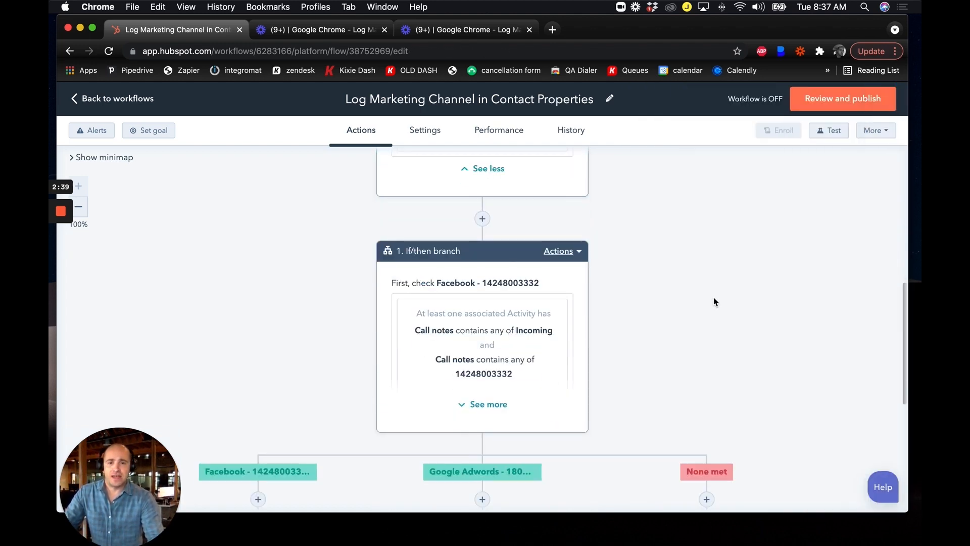
left_click(78, 207)
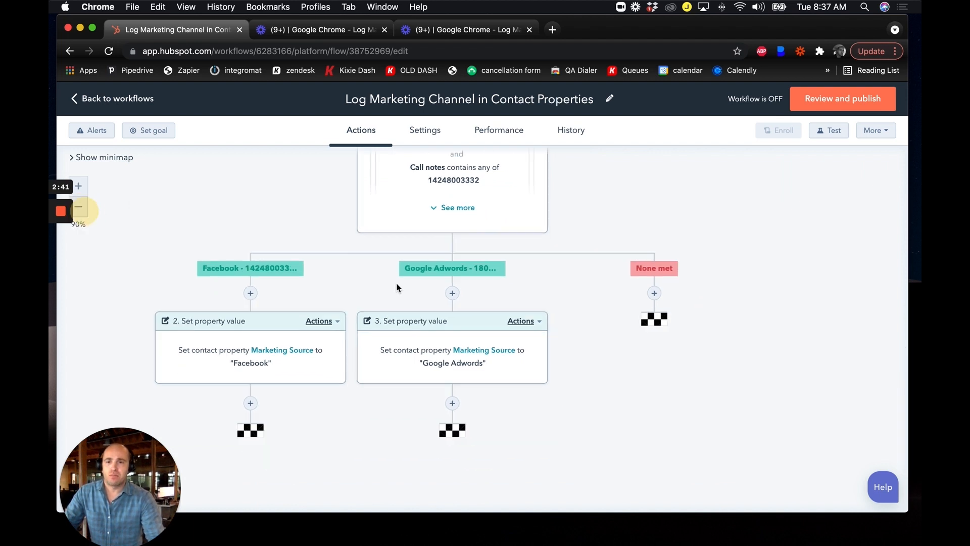
scroll(640, 349, "left", 1)
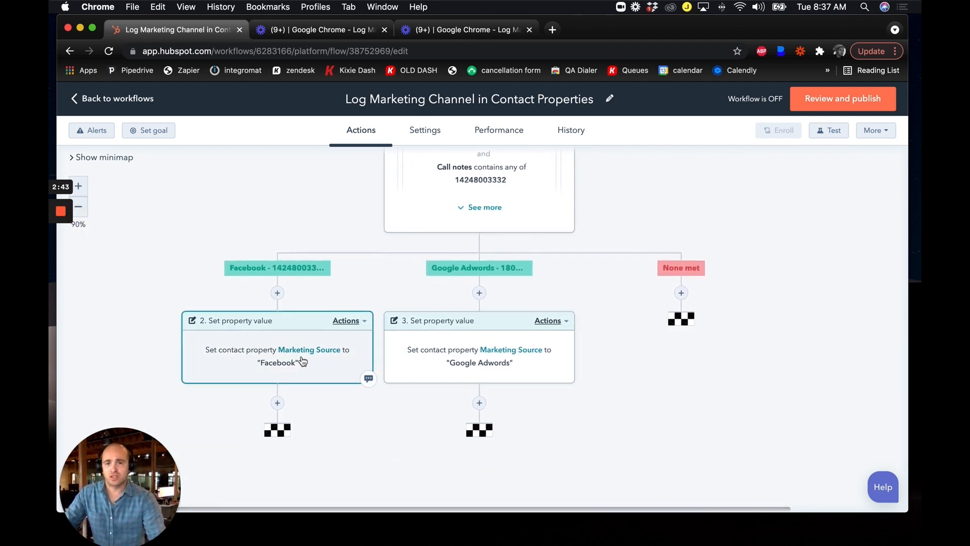
scroll(498, 239, "up", 2)
Open the if/then branch settings and examine the call notes criteria of the Facebook and Google Adwords branches.
left_click(531, 266)
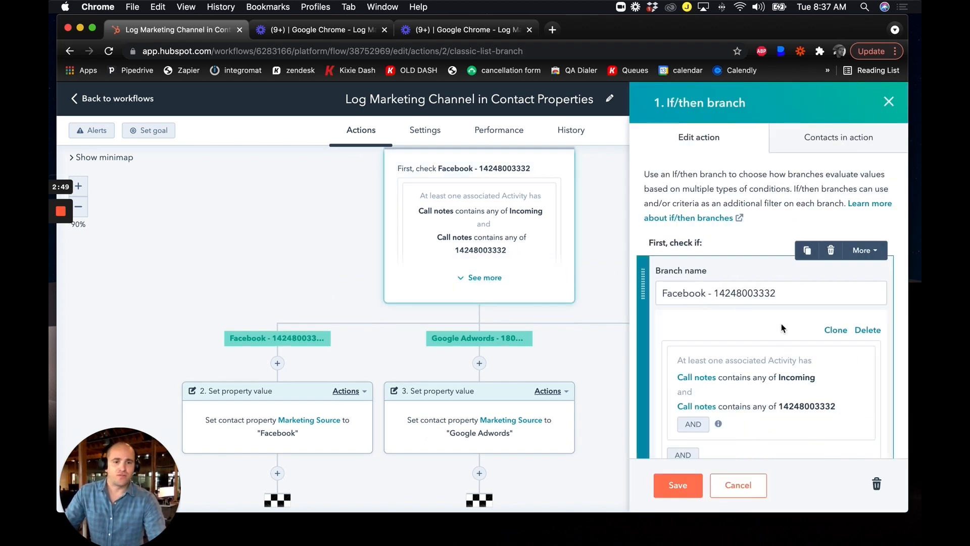
scroll(733, 298, "down", 2)
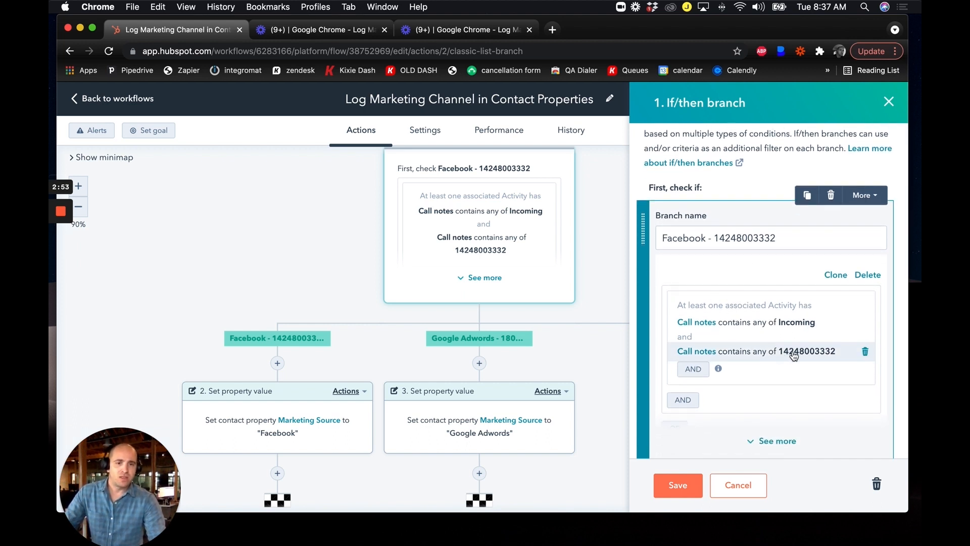
scroll(795, 354, "down", 3)
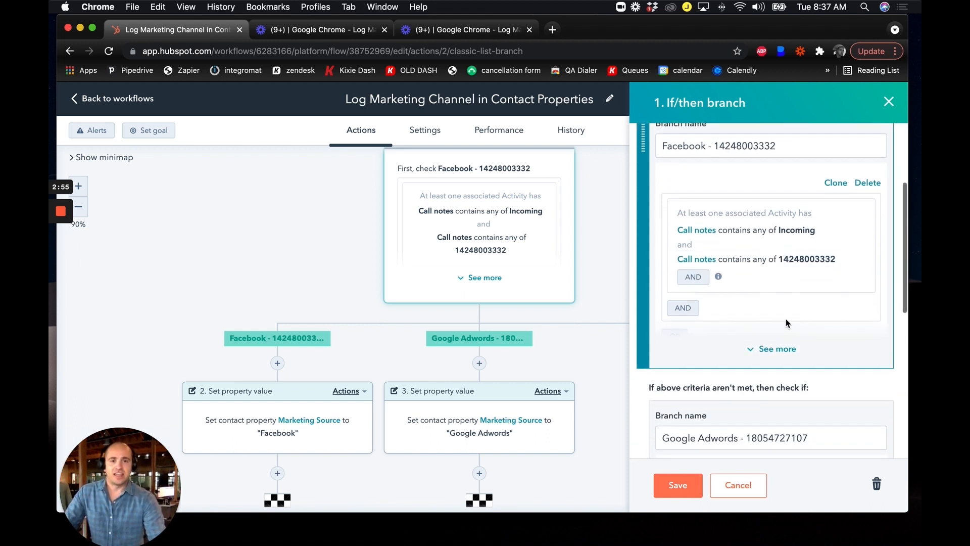
scroll(778, 343, "down", 5)
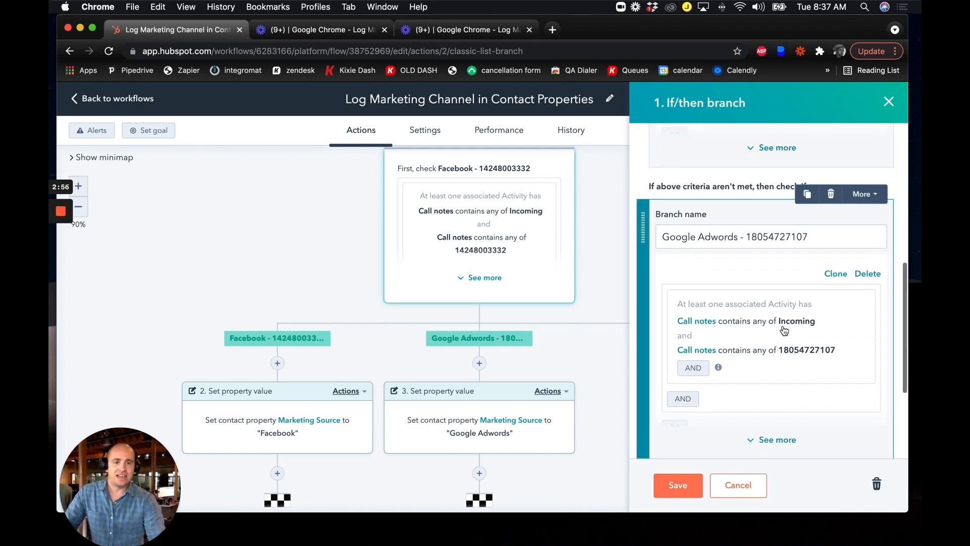
scroll(769, 359, "down", 3)
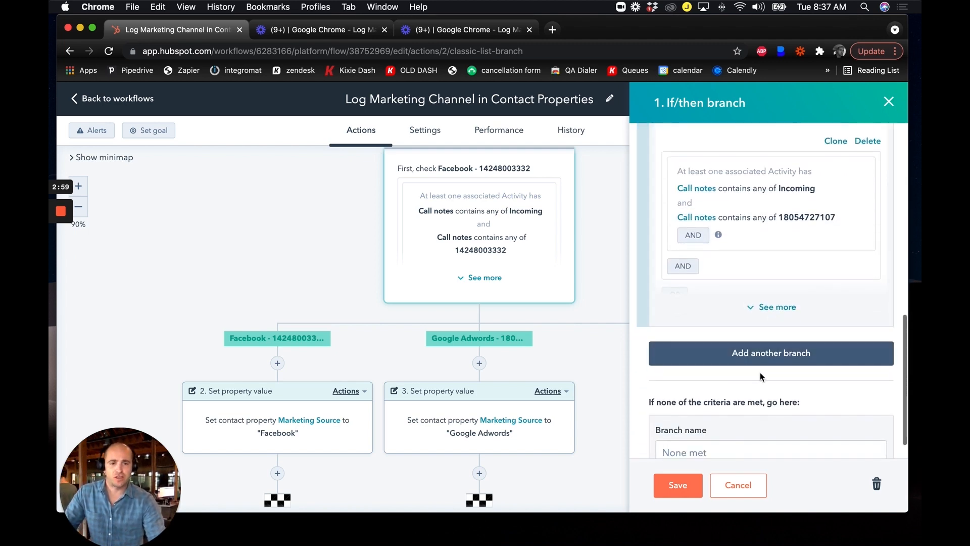
scroll(760, 372, "down", 1)
Add another branch to the if/then branch and name it "Craigslist -" followed by the additional tracking number.
left_click(743, 326)
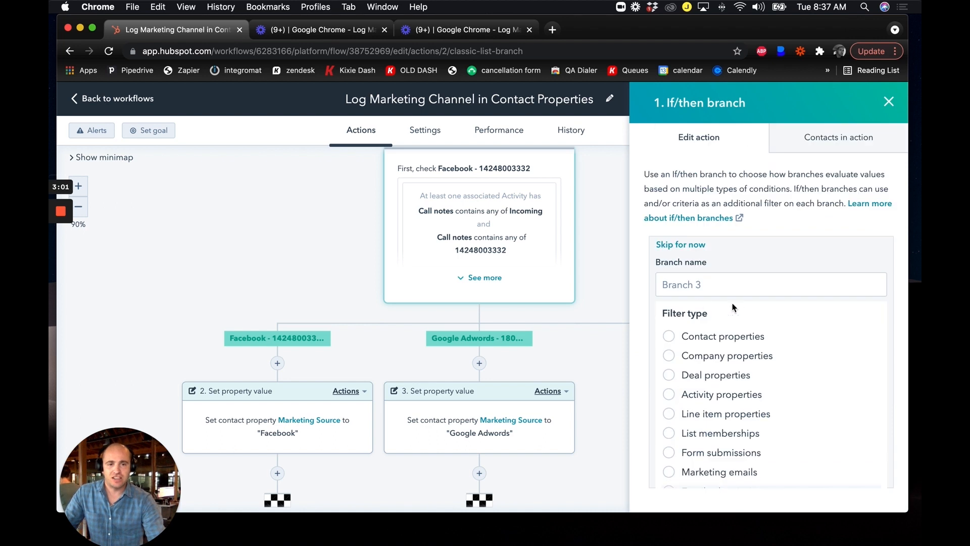
left_click(702, 289)
type("Craigslist -")
key("super+v")
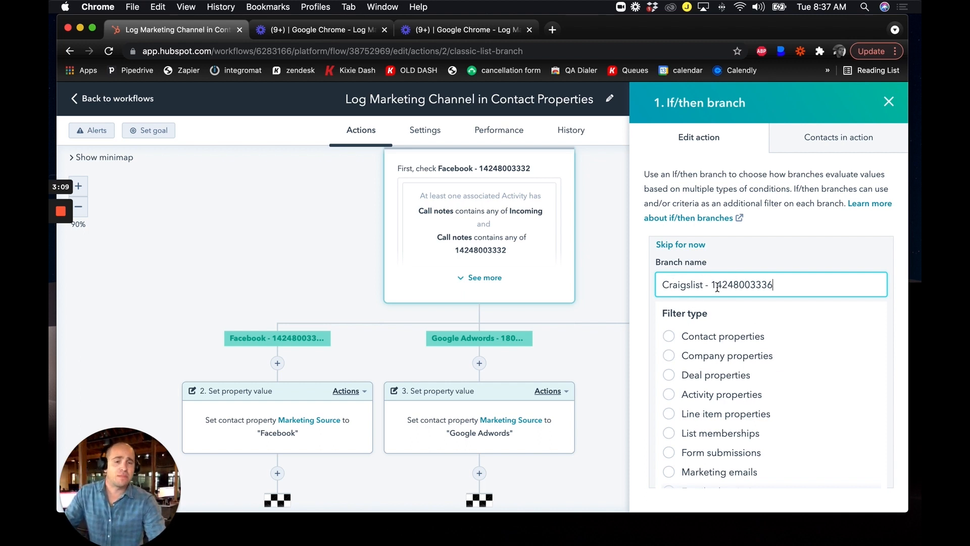
Filter the new branch on the activity property Call notes containing any of "Incoming" or the tracking number in one condition.
scroll(723, 376, "down", 1)
left_click(727, 374)
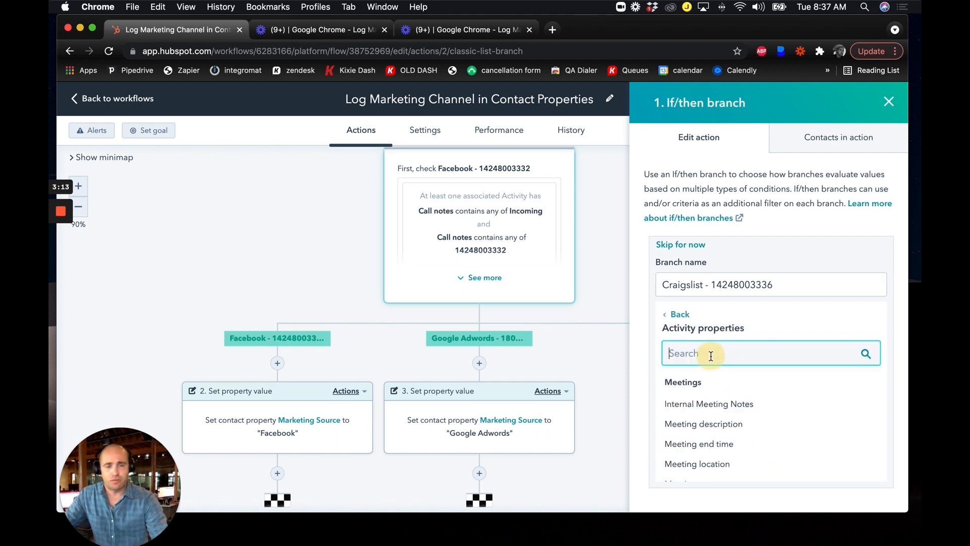
type("call notes")
left_click(720, 407)
scroll(761, 405, "down", 3)
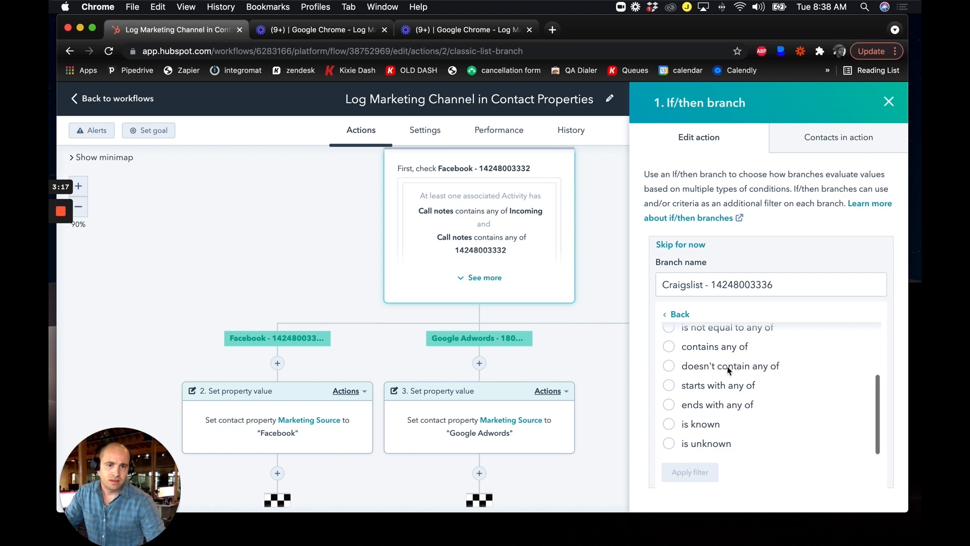
left_click(721, 348)
left_click(723, 368)
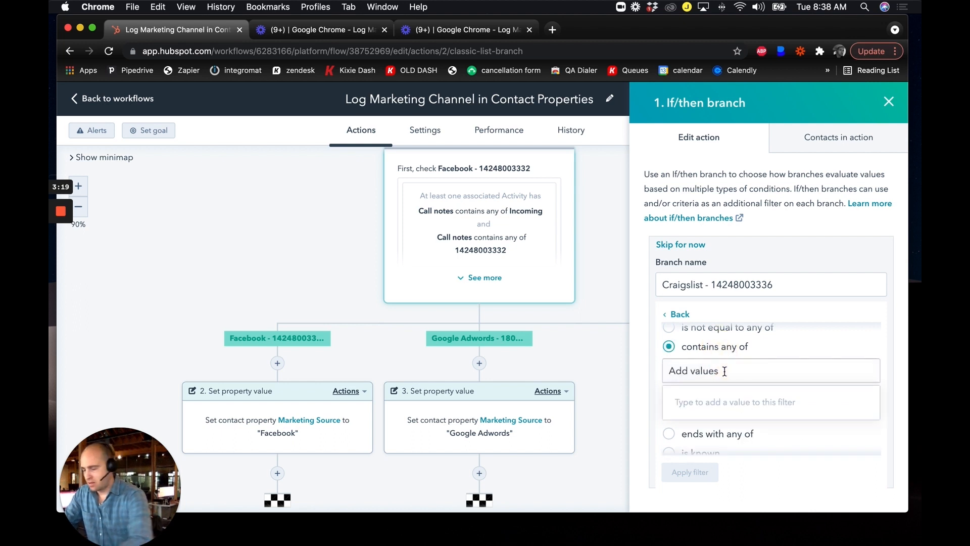
type("Incomiong")
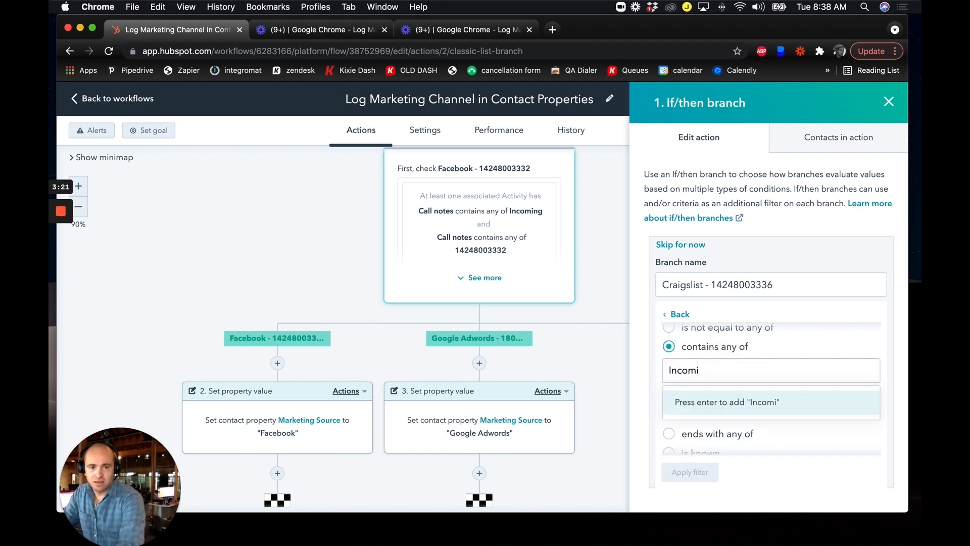
key("Return")
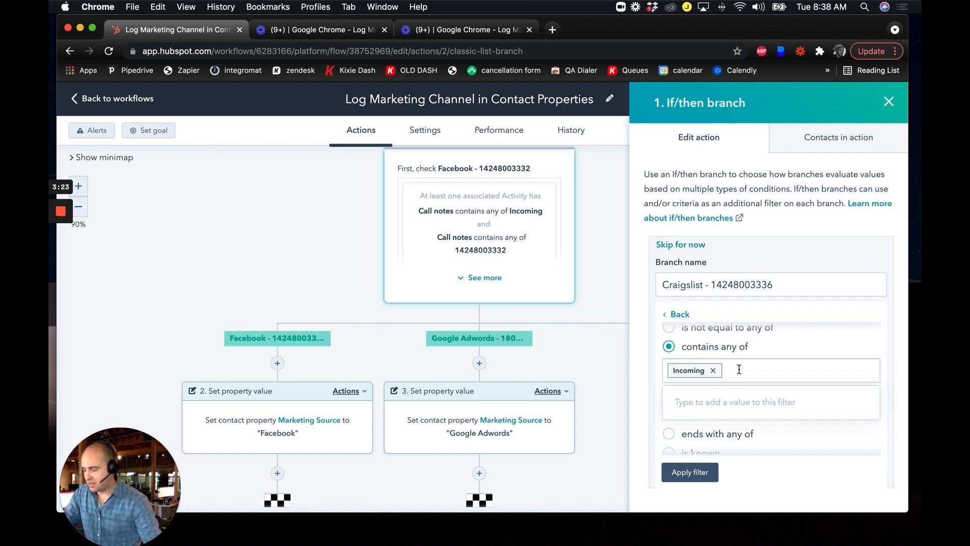
key("super+v")
key("Return")
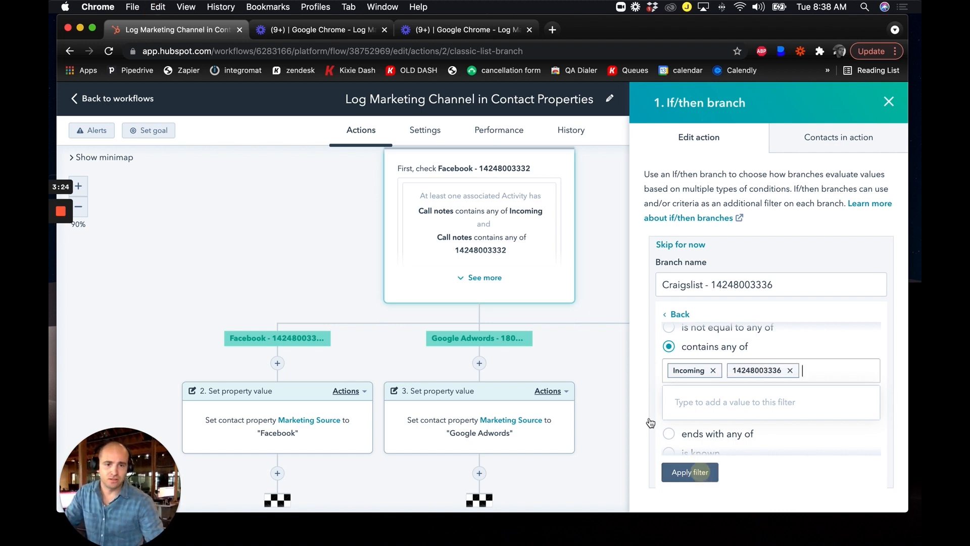
Delete the combined Call notes condition from the Craigslist branch.
scroll(784, 420, "down", 5)
scroll(785, 422, "down", 5)
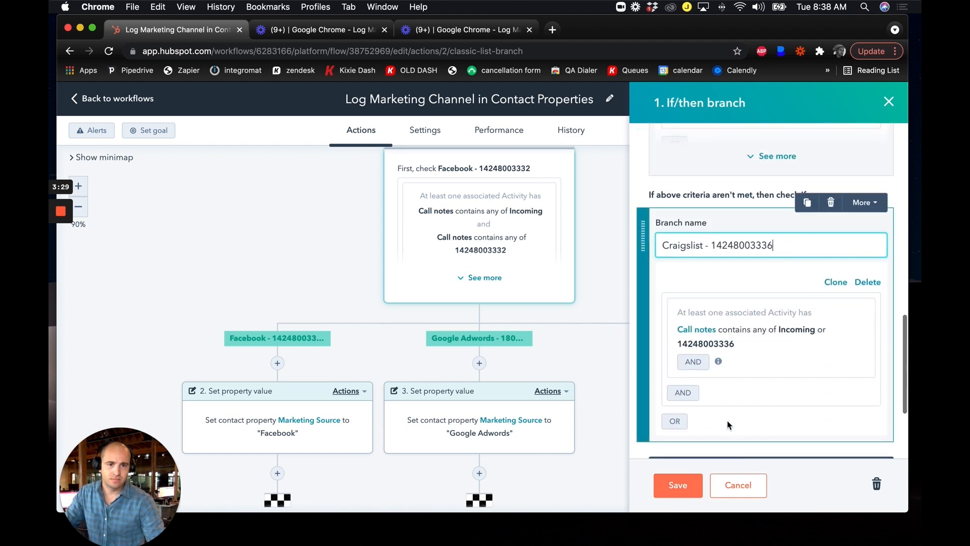
scroll(728, 422, "down", 1)
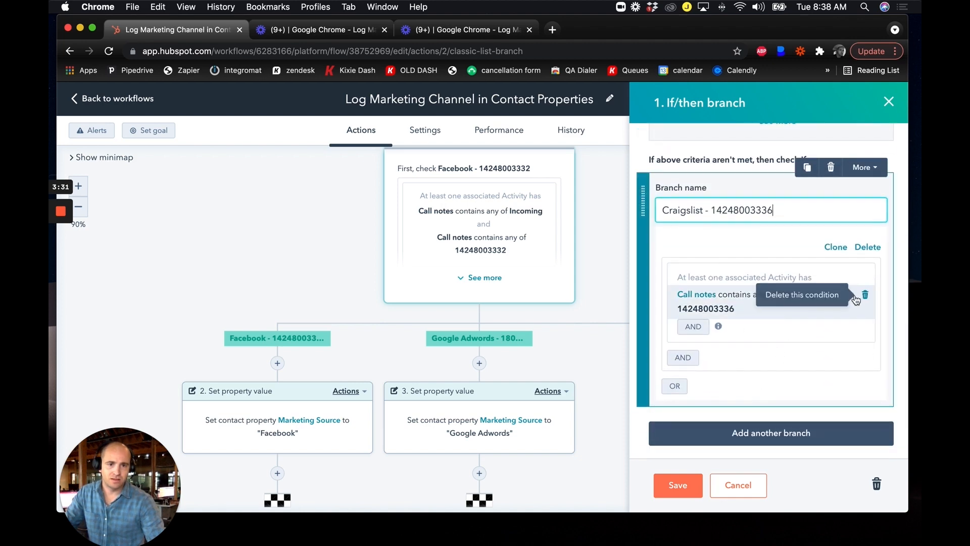
left_click(865, 294)
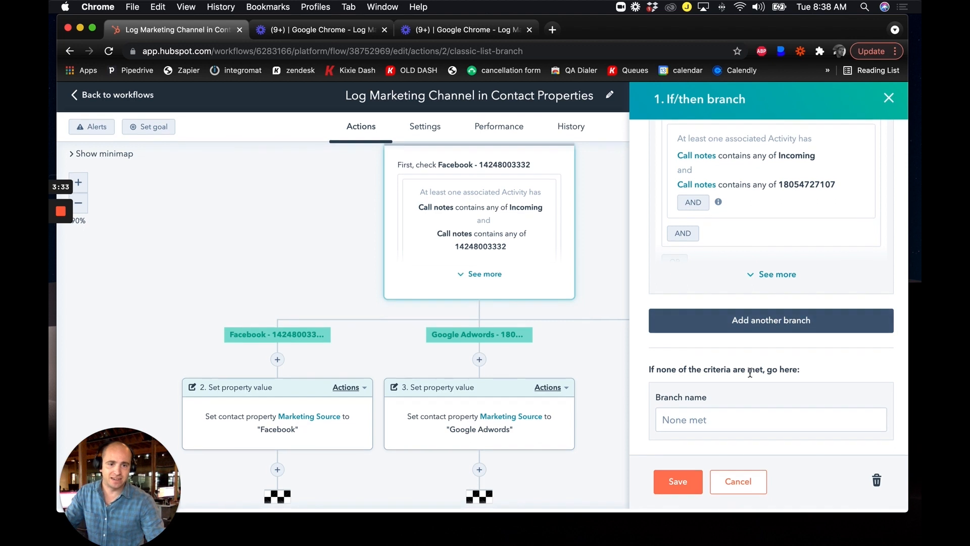
Add another branch below the Google Adwords branch, named "Craigslist -" followed by the tracking number.
left_click(768, 326)
left_click(710, 292)
type("Craigslist -")
key("super+v")
Filter the Craigslist branch on the activity property Call notes contains any of "Incoming" and apply the filter.
left_click(711, 397)
type("call n")
left_click(704, 403)
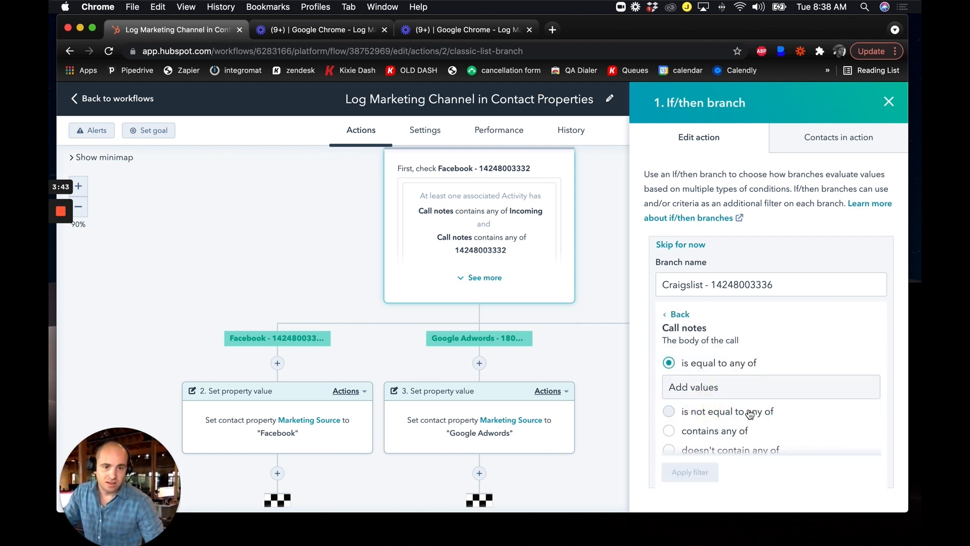
scroll(728, 399, "down", 2)
left_click(729, 397)
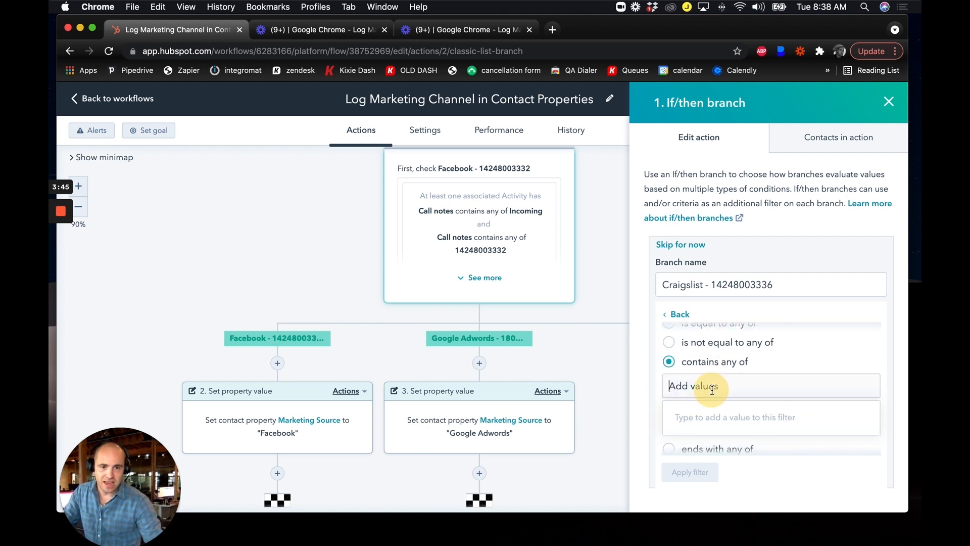
left_click(712, 389)
type("Incoming")
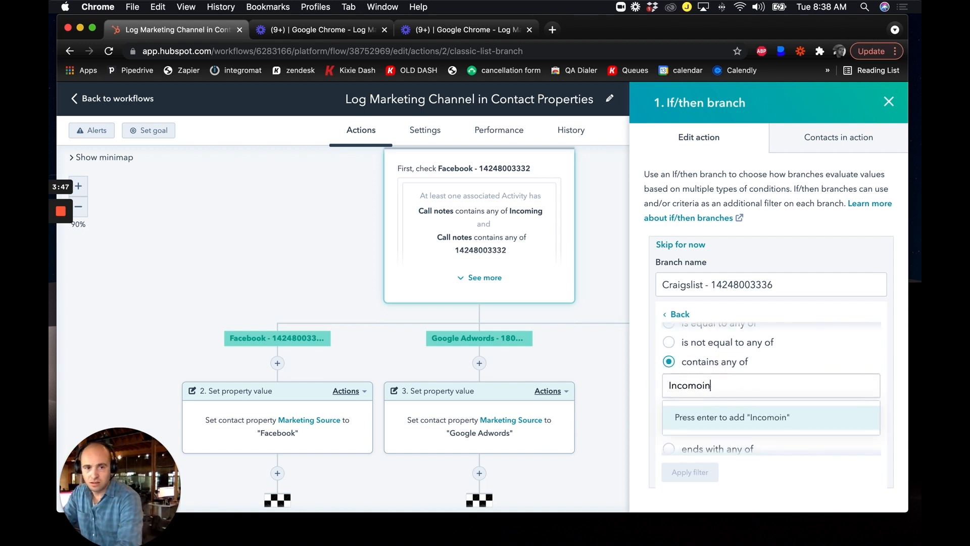
key("Return")
left_click(706, 477)
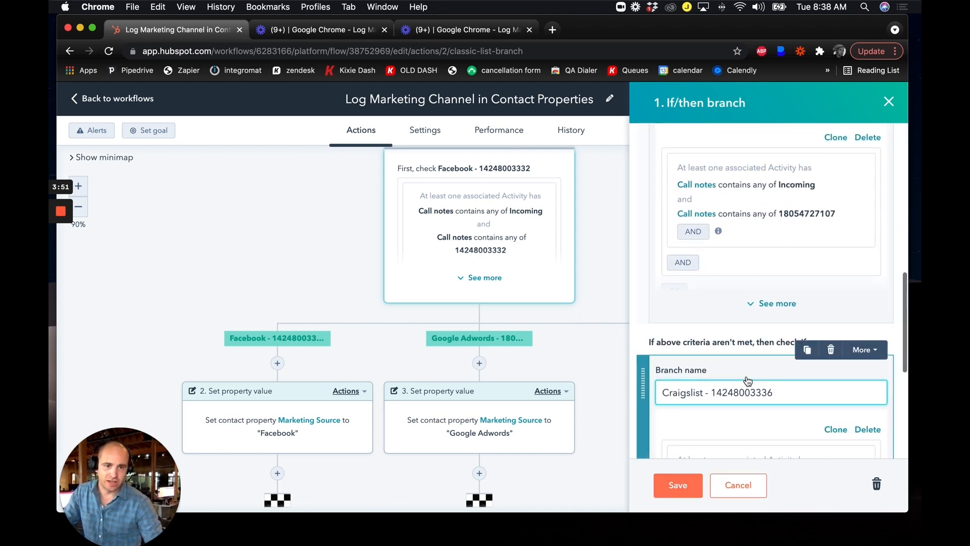
Add an AND condition within the same activity group requiring Call notes to contain the Craigslist tracking number, and apply it.
scroll(748, 380, "down", 3)
left_click(695, 381)
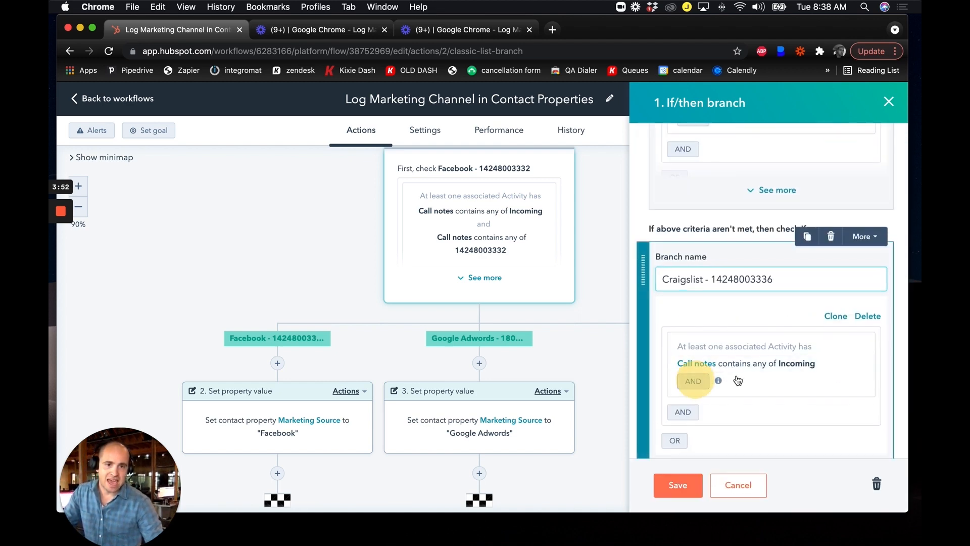
type("call notes")
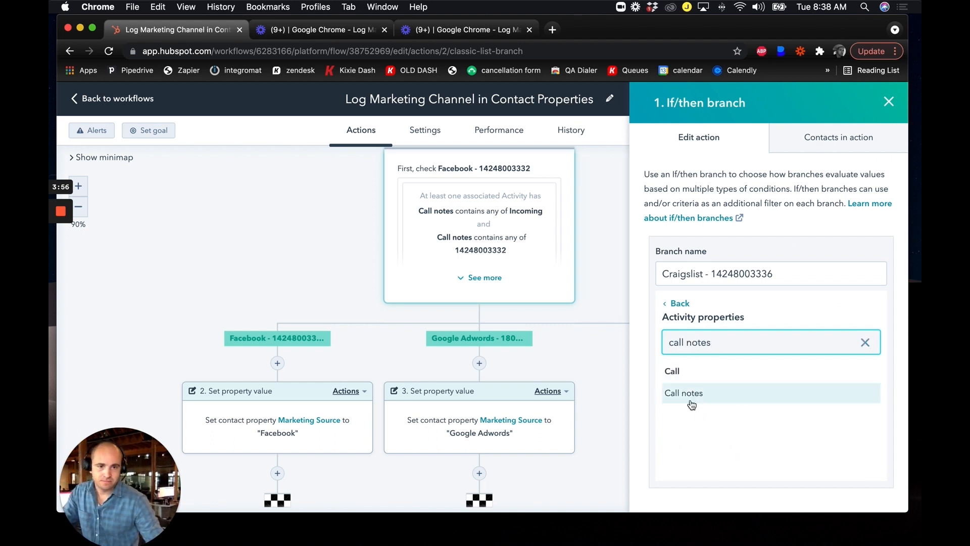
left_click(691, 403)
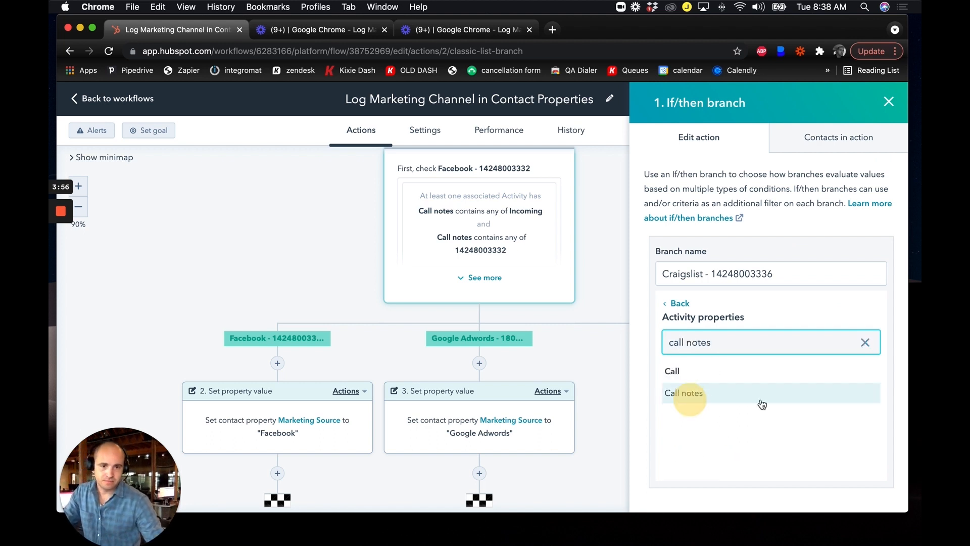
scroll(758, 397, "down", 2)
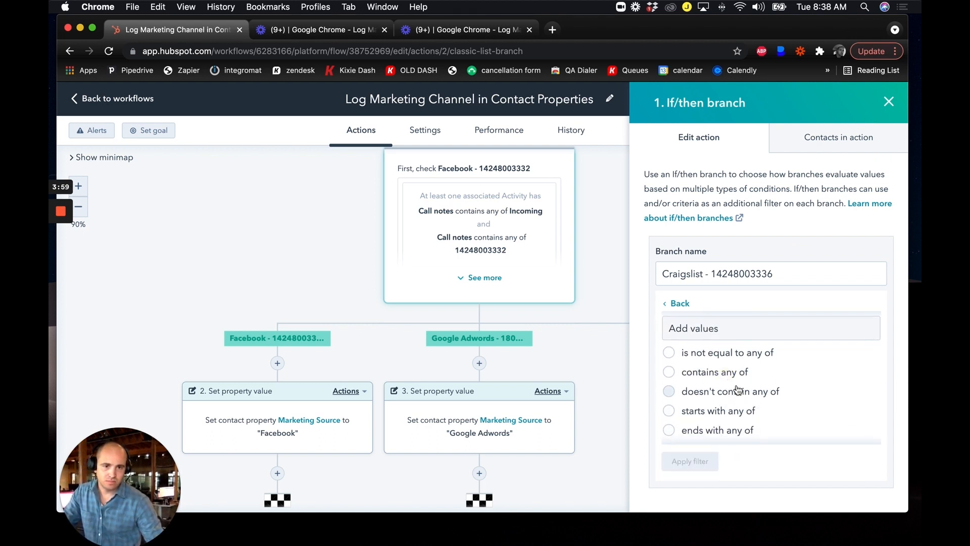
left_click(717, 376)
key("super+v")
key("Return")
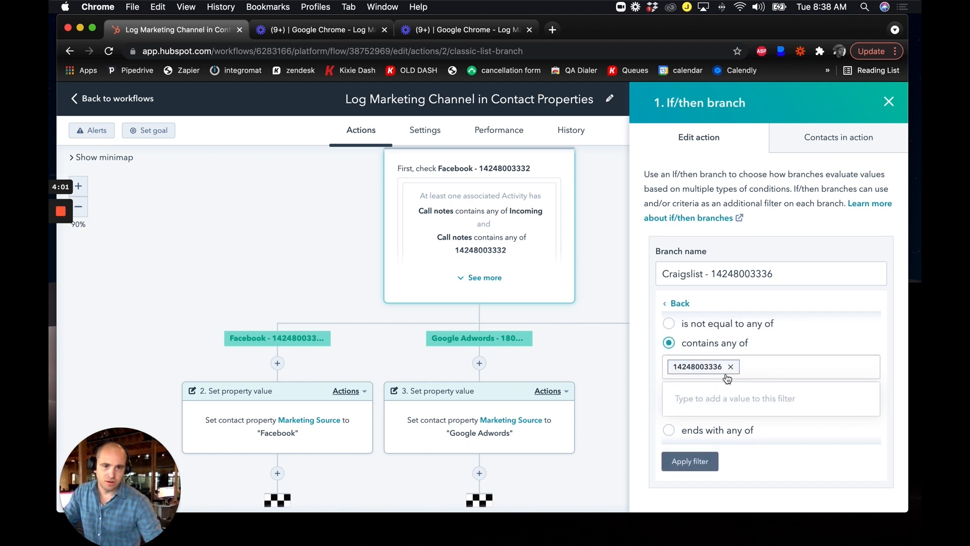
left_click(695, 460)
Check both Call notes conditions of the Craigslist branch and save the if/then branch.
scroll(757, 395, "down", 3)
scroll(757, 396, "down", 7)
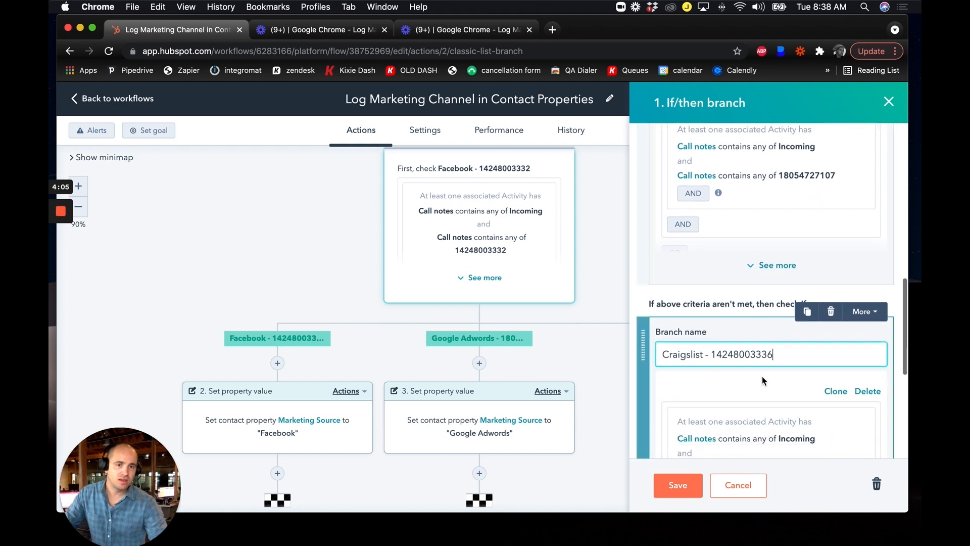
scroll(745, 361, "down", 2)
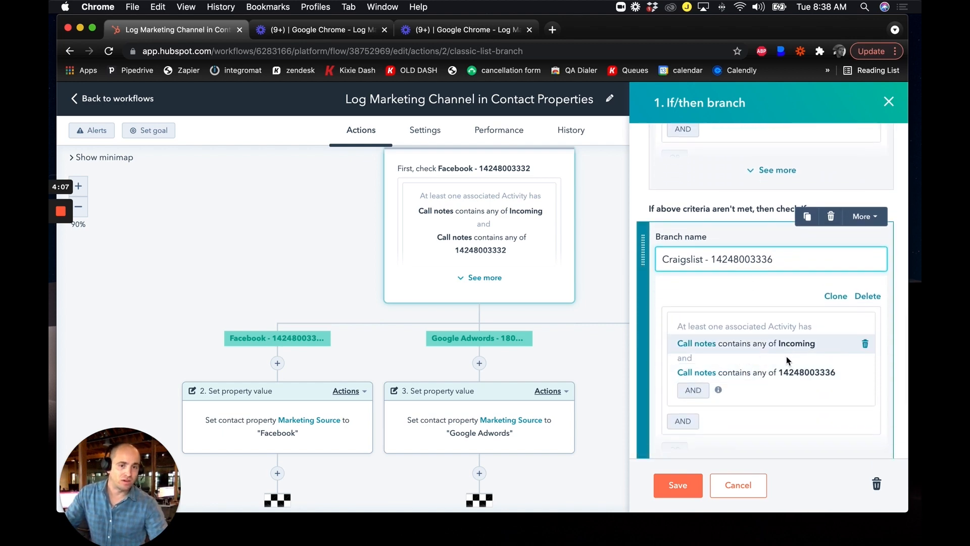
left_click(678, 487)
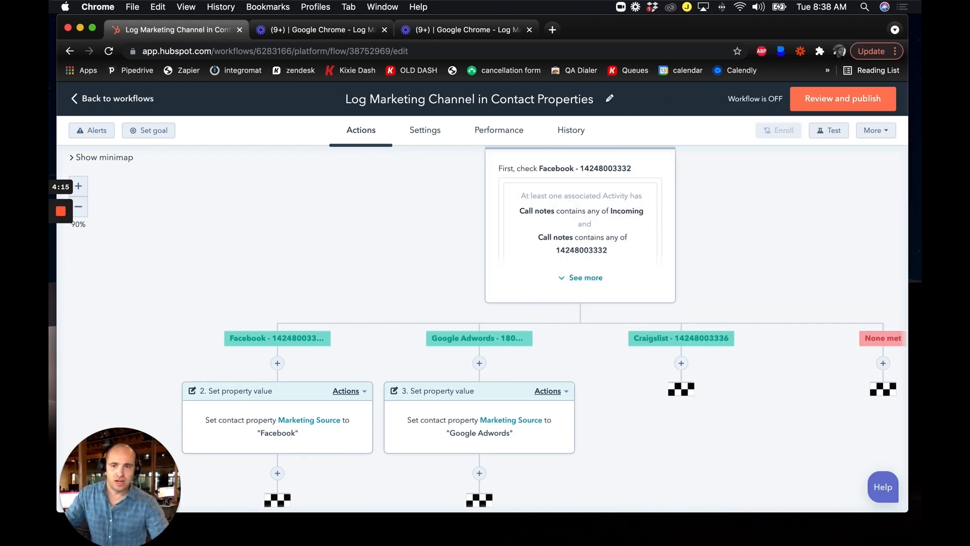
Add a Set property value action directly under the Craigslist branch.
scroll(577, 399, "right", 2)
scroll(575, 402, "down", 3)
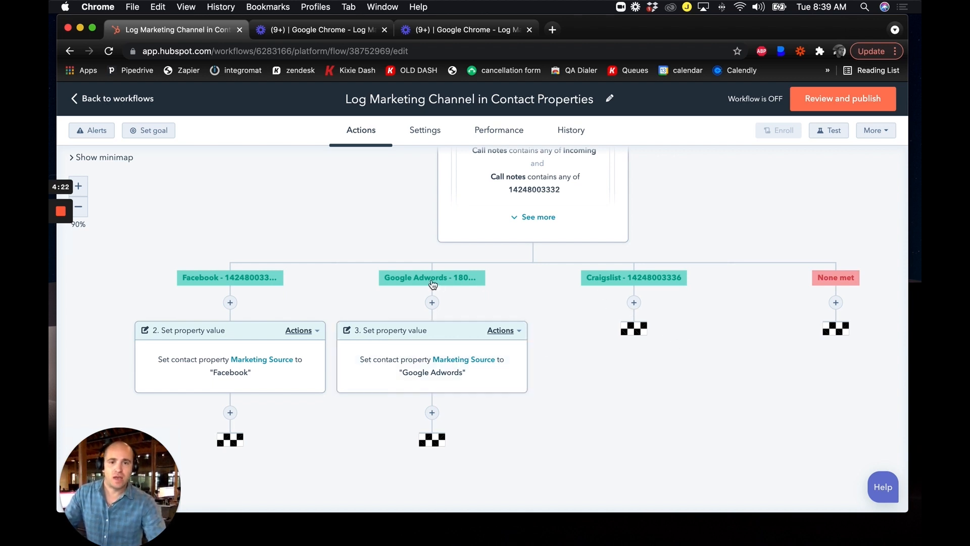
left_click(634, 303)
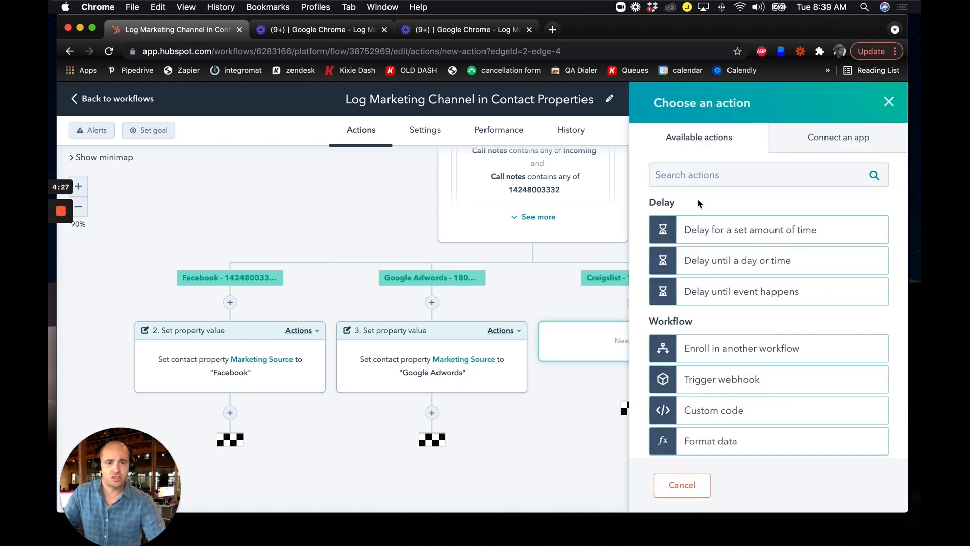
left_click(720, 177)
type("set pro")
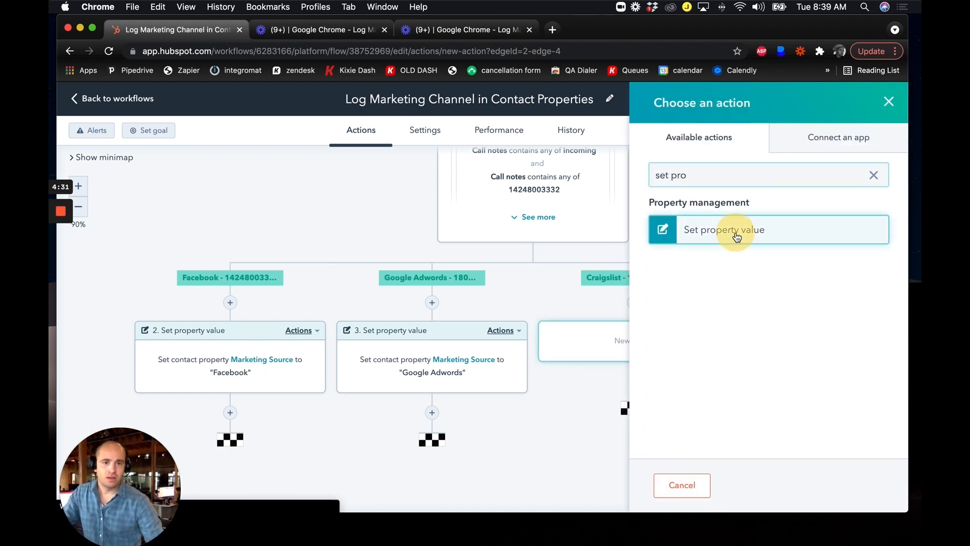
left_click(738, 236)
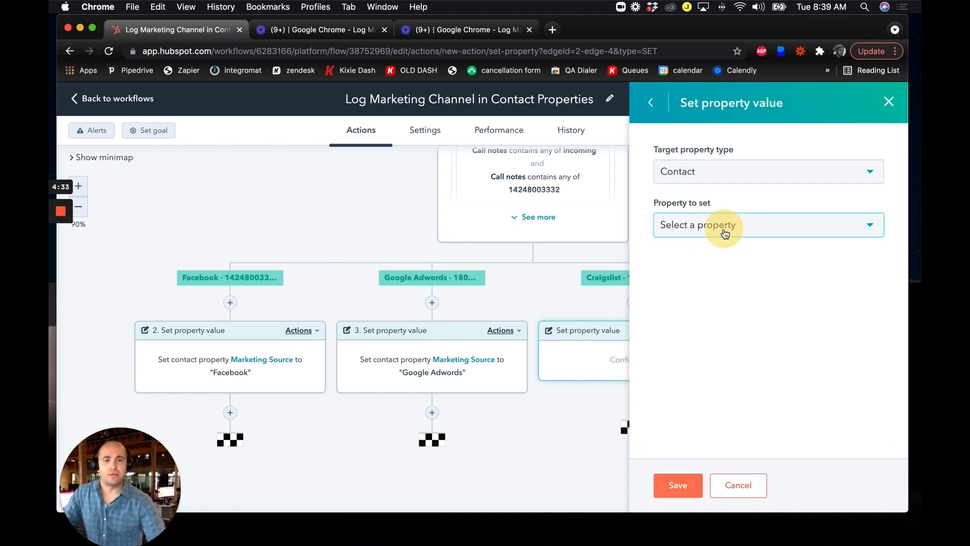
Configure the Craigslist branch's action to set the contact property Marketing Source to "Craigslist" and save it.
left_click(721, 229)
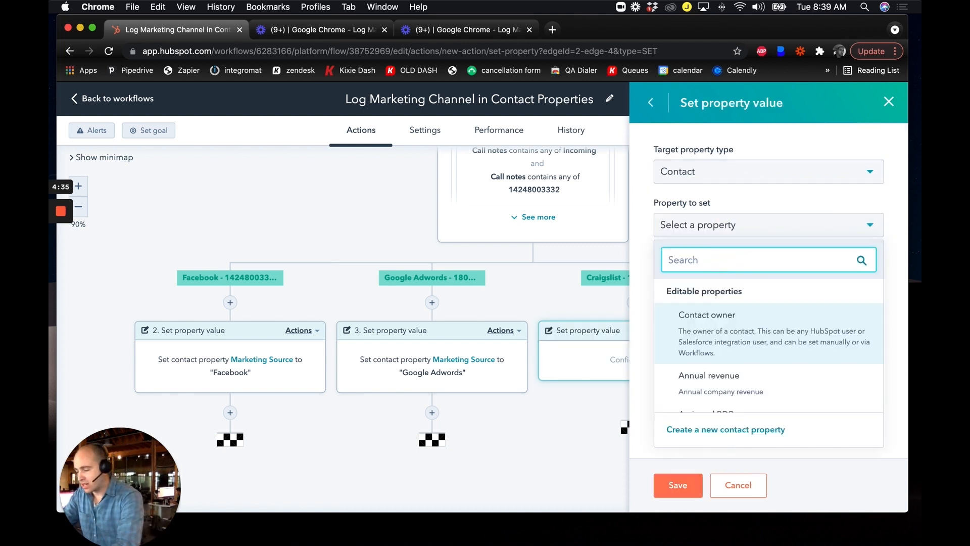
type("marketing source")
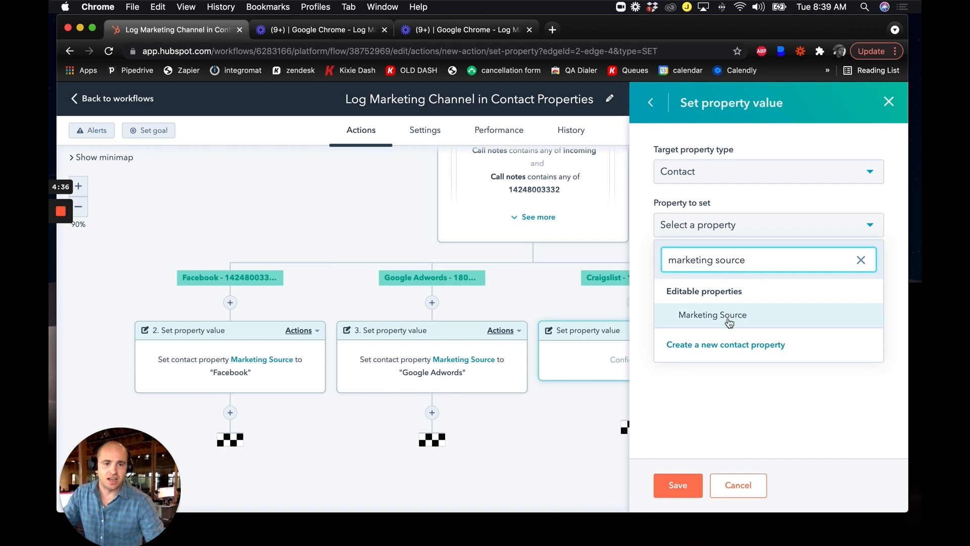
left_click(729, 321)
left_click(741, 278)
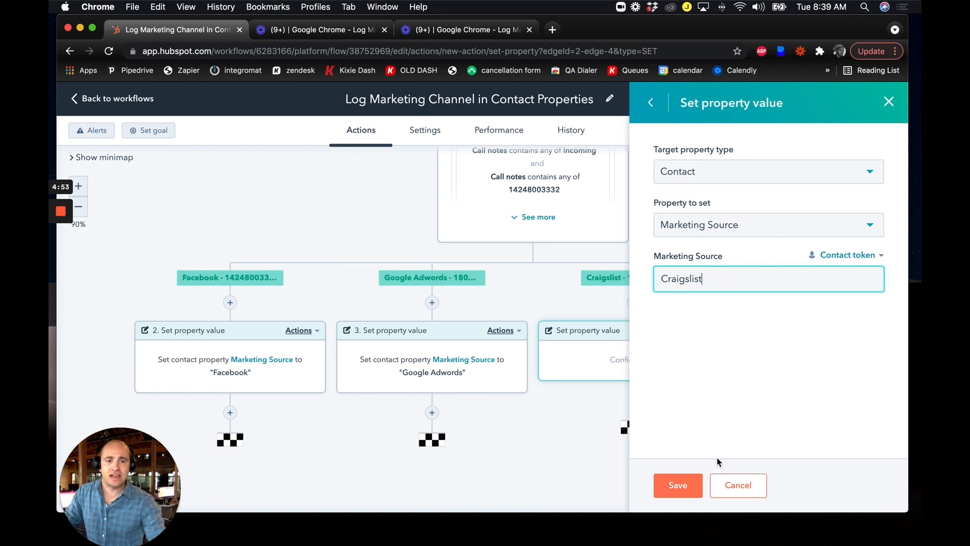
left_click(677, 486)
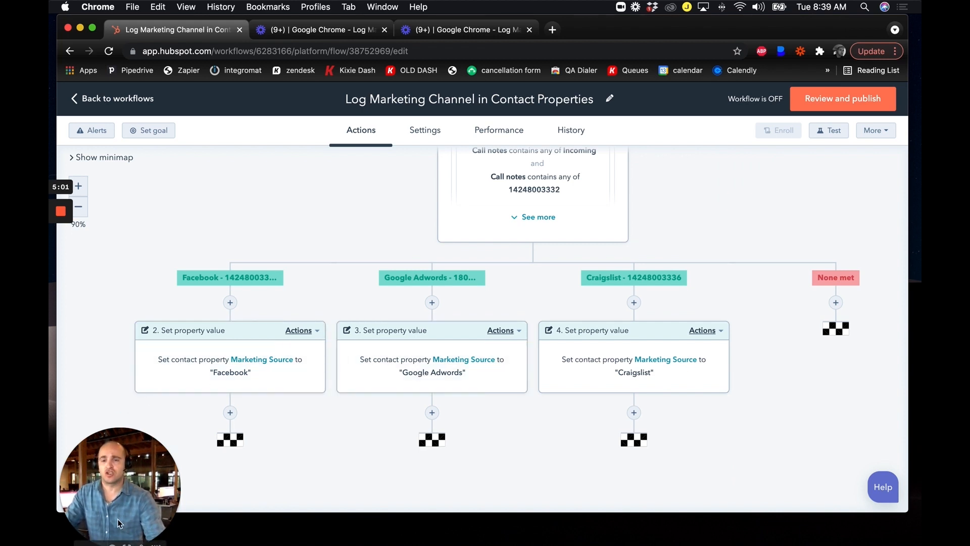
Review the workflow's enrollment triggers, if/then branches and the Marketing Source action under each branch.
mouse_move(524, 514)
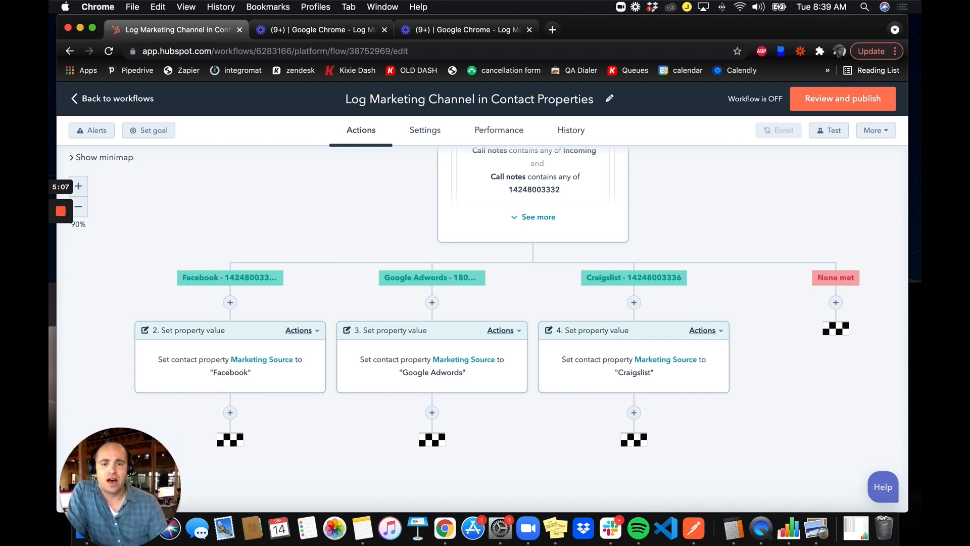
scroll(581, 331, "up", 5)
scroll(556, 252, "up", 5)
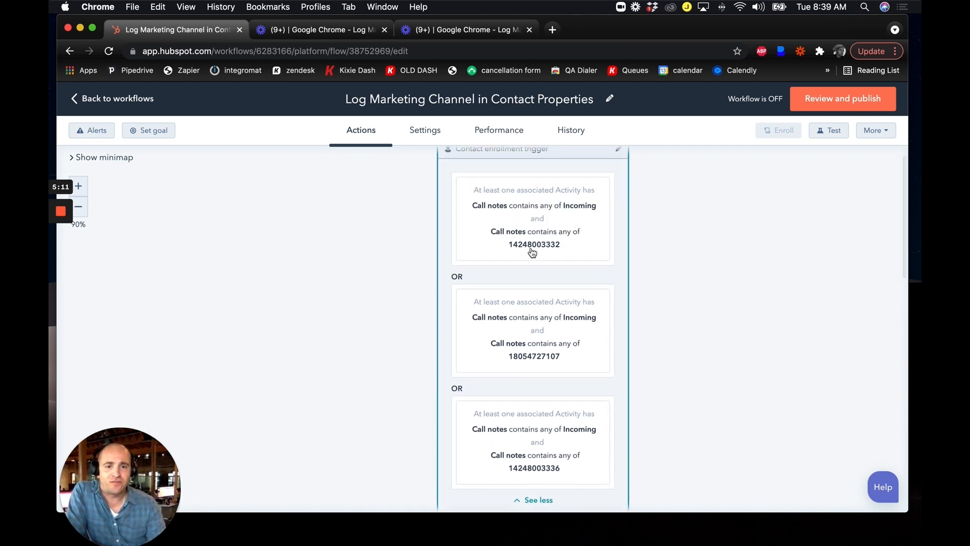
scroll(546, 268, "down", 10)
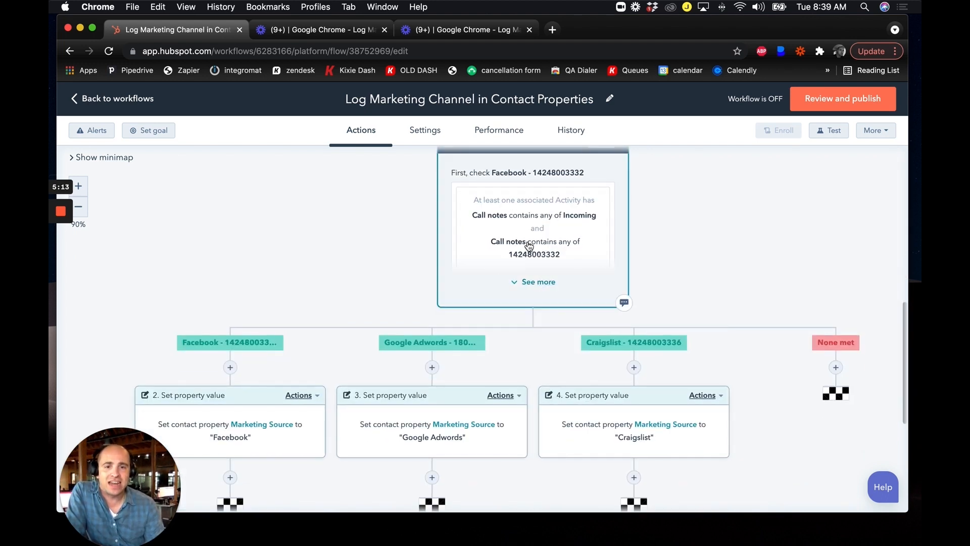
scroll(423, 324, "down", 3)
scroll(299, 356, "down", 1)
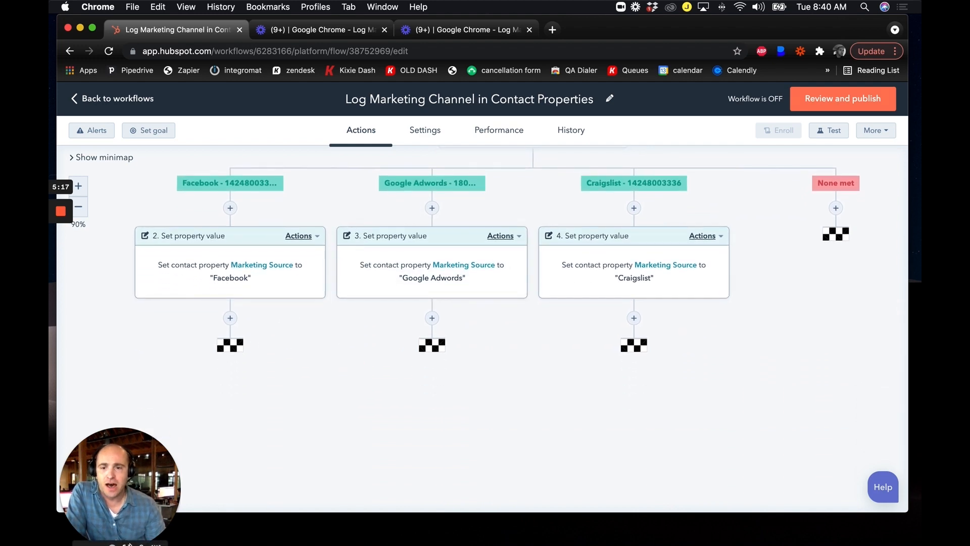
left_click(128, 537)
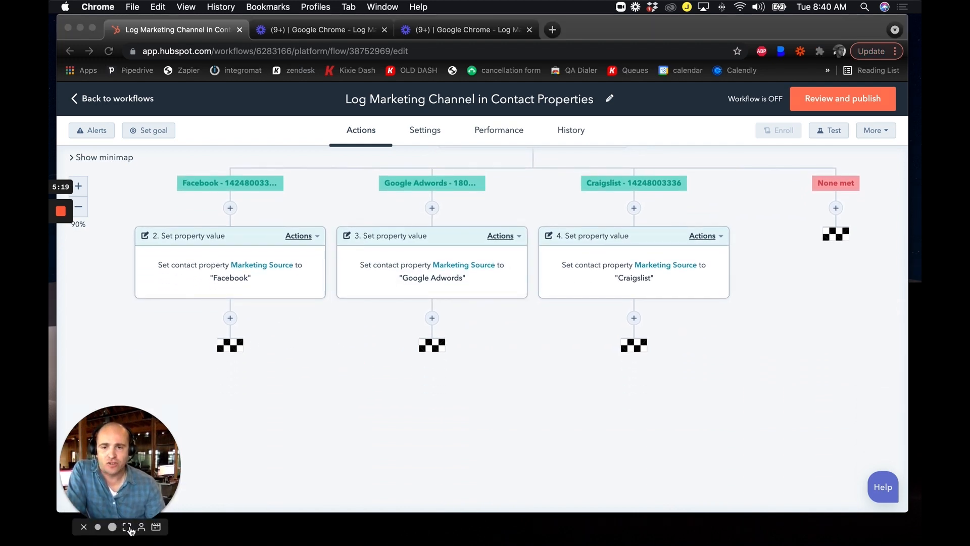
left_click(126, 527)
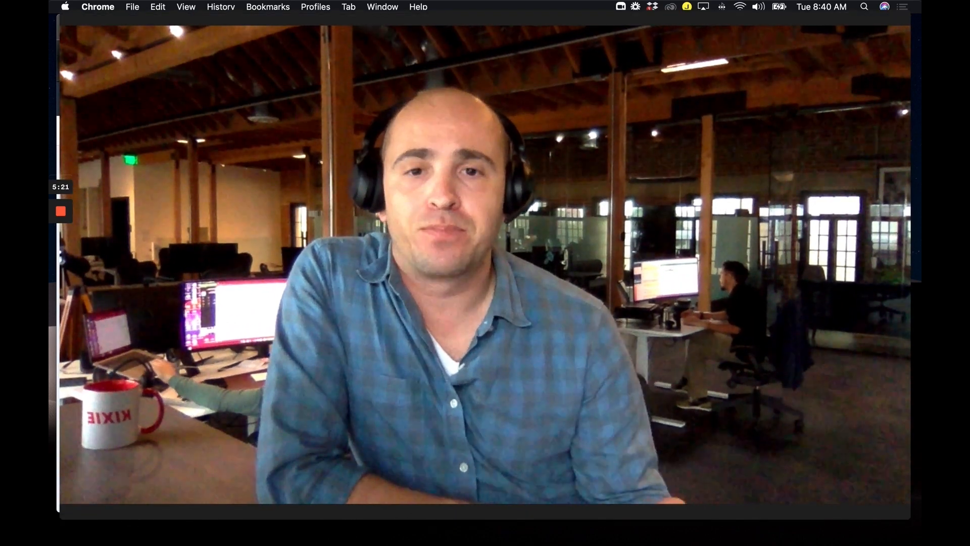